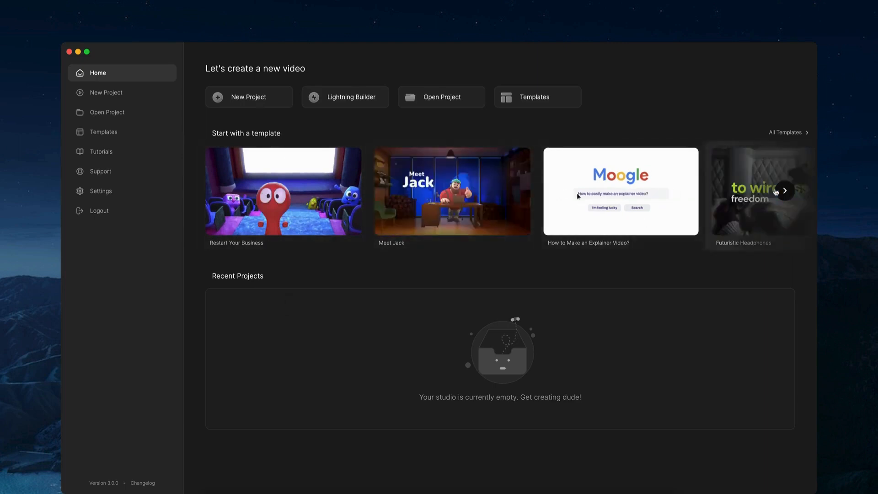
Look through the starter templates on the home screen and review the options on the Settings page
click(785, 191)
click(785, 191)
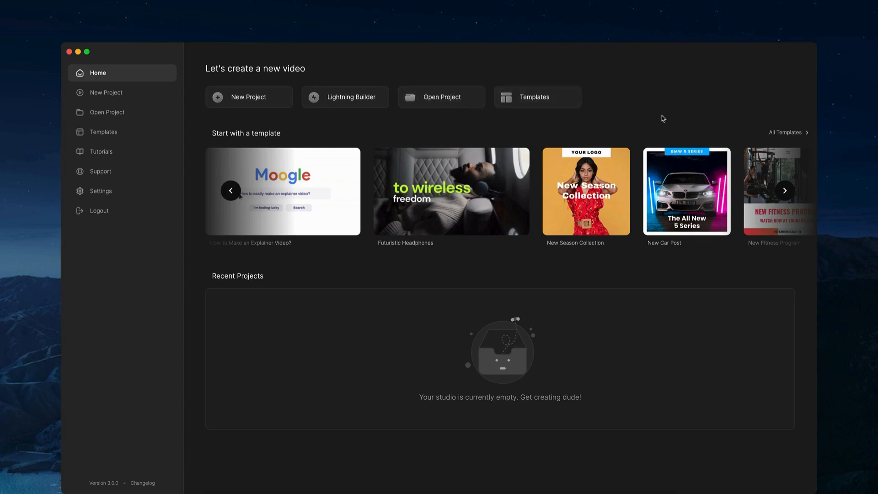
click(156, 192)
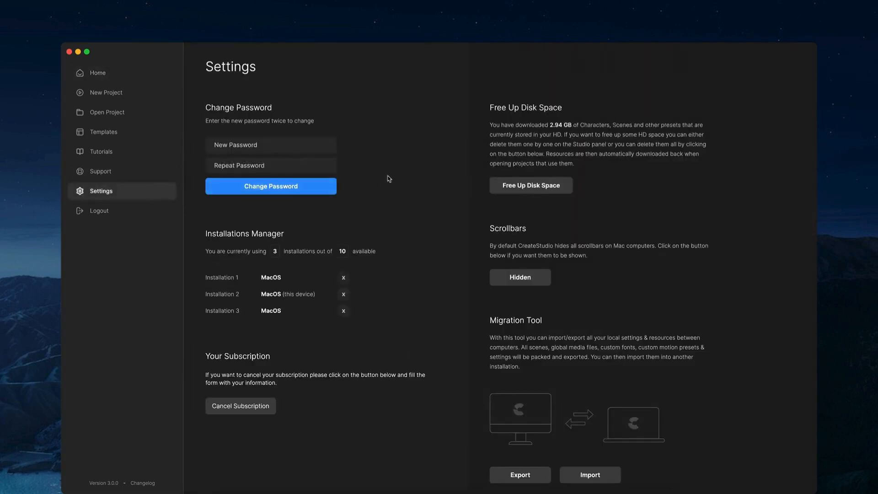
scroll(465, 204, down, 2)
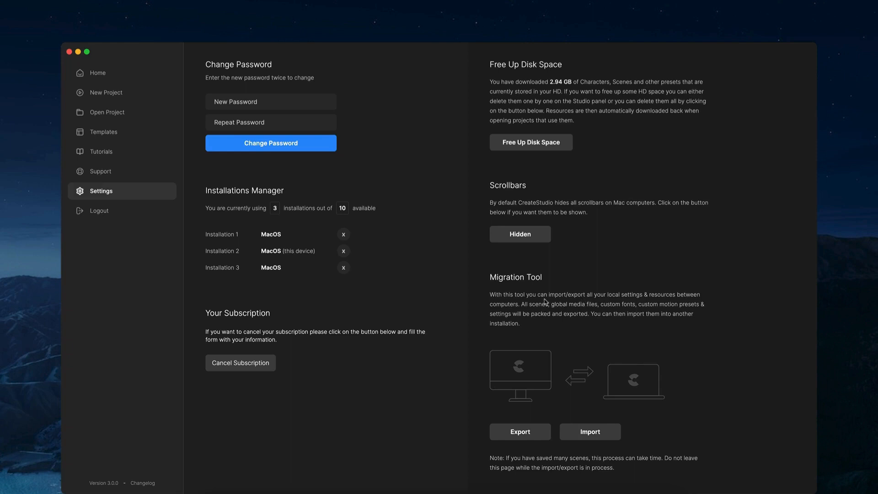
scroll(545, 300, up, 2)
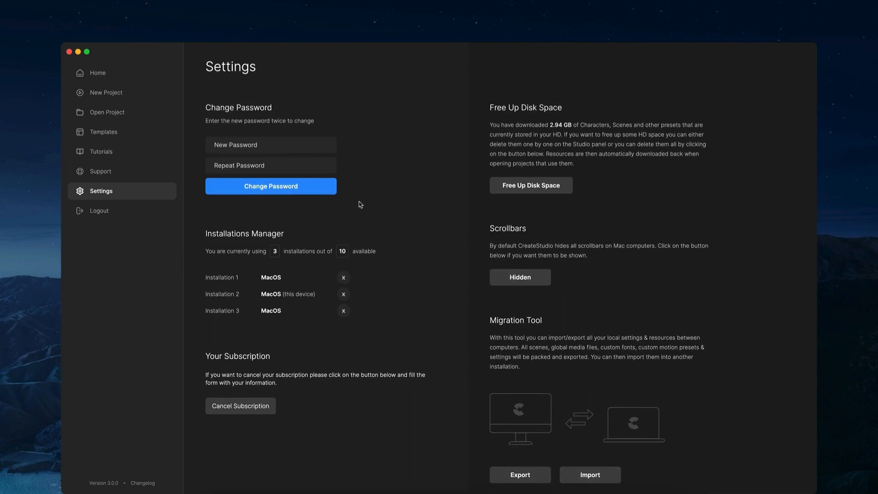
Browse the template library and look through the full Promotional category
click(102, 133)
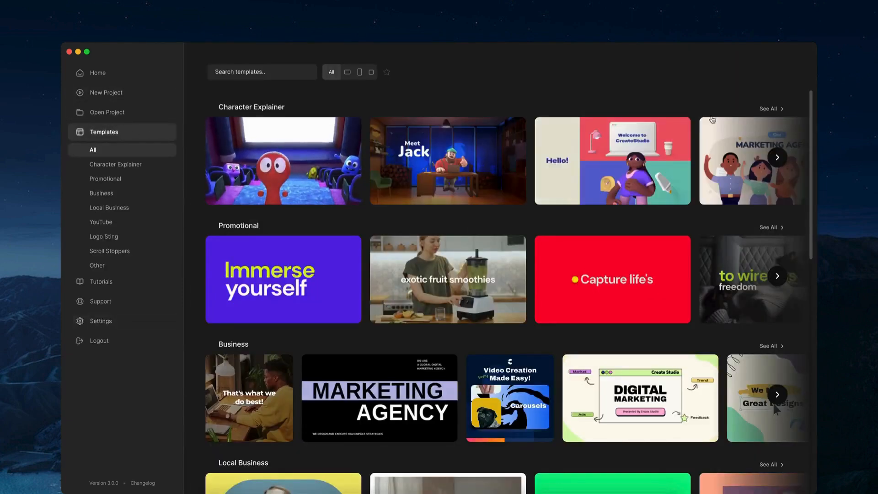
scroll(712, 120, down, 3)
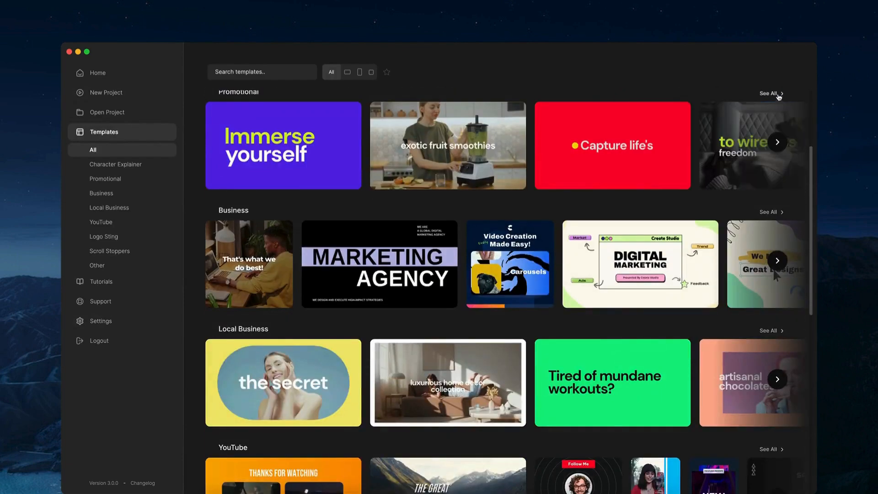
click(777, 141)
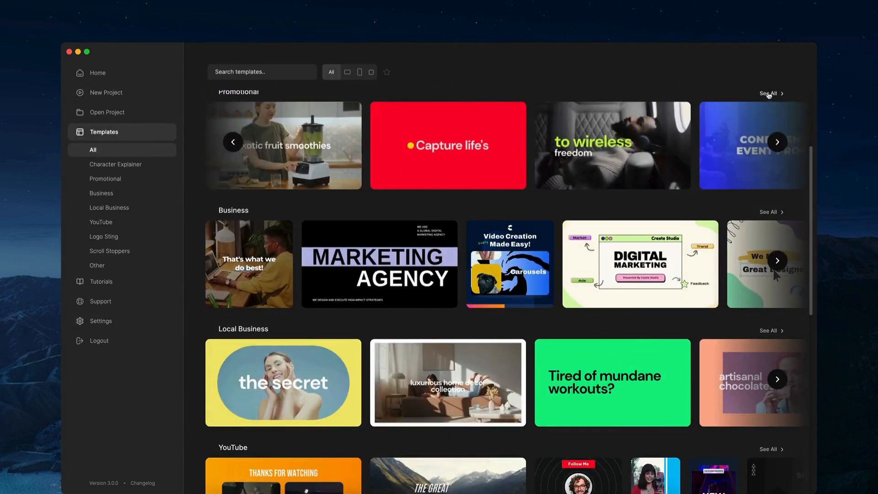
click(769, 94)
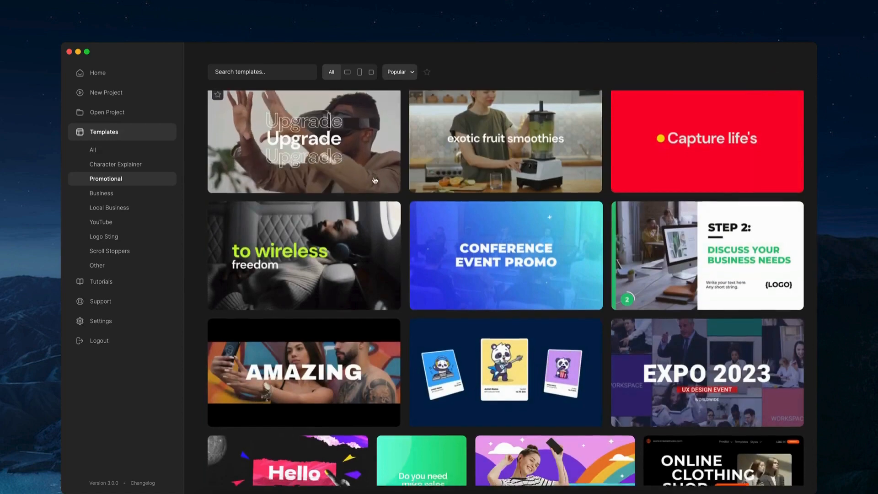
scroll(375, 180, down, 1)
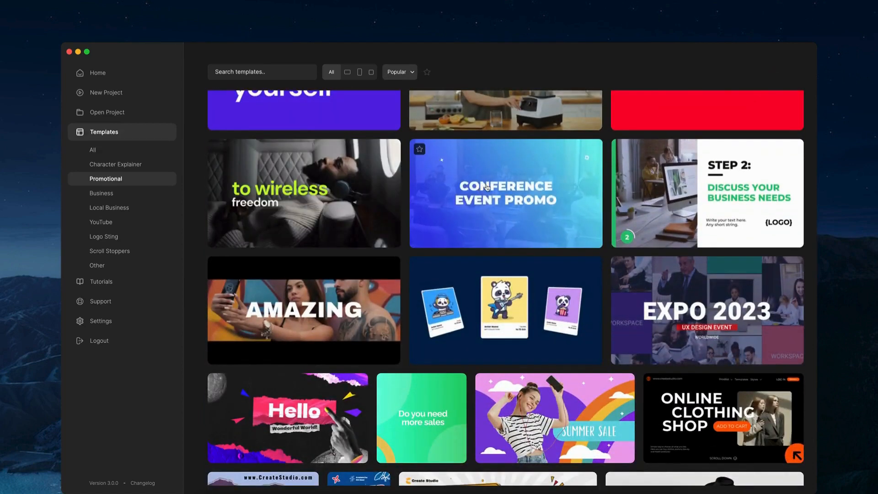
Preview the Futuristic Headphones template in Square and Vertical formats and close the preview
click(304, 187)
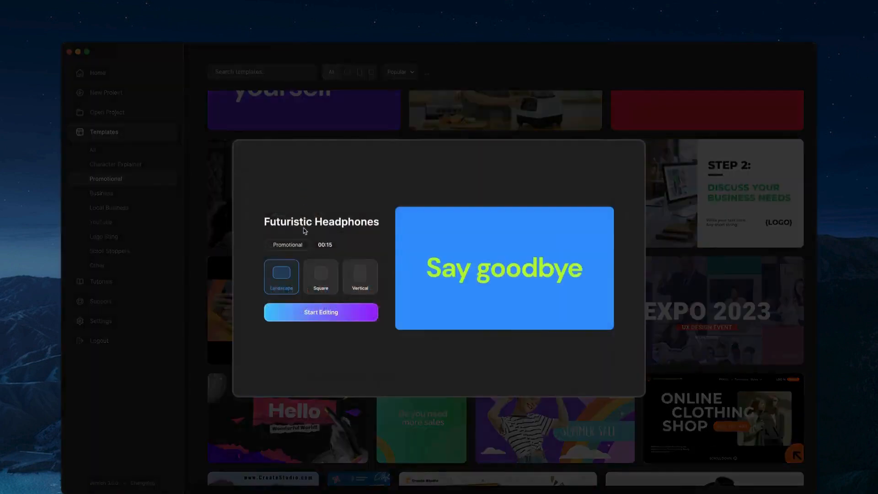
click(315, 277)
click(360, 276)
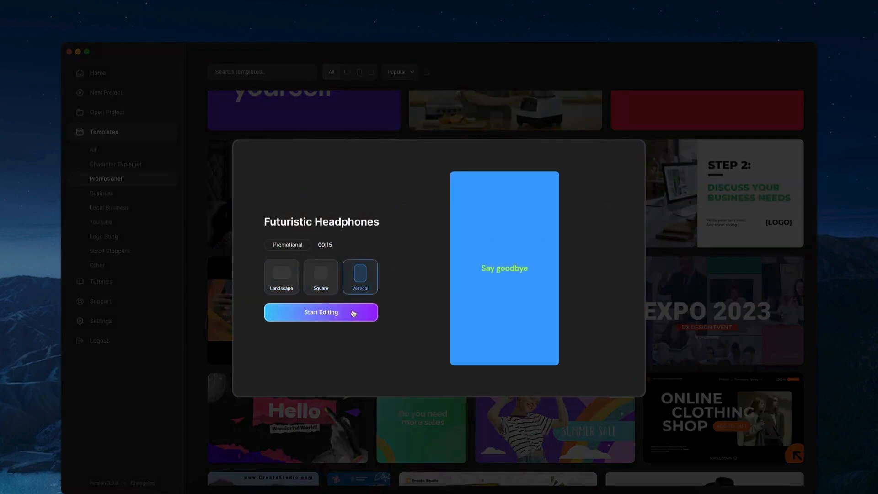
click(211, 222)
scroll(237, 225, up, 1)
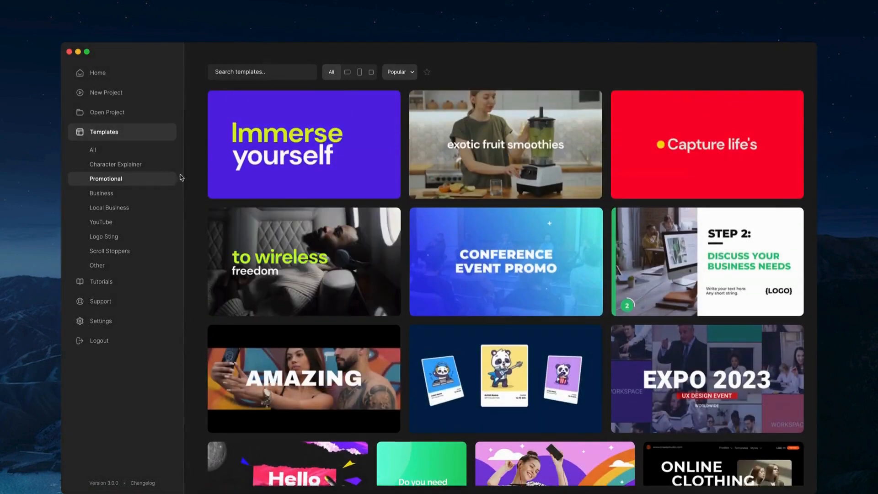
Start a new project and set the interface layout to Left & Right Panels with a full-width timeline
click(136, 98)
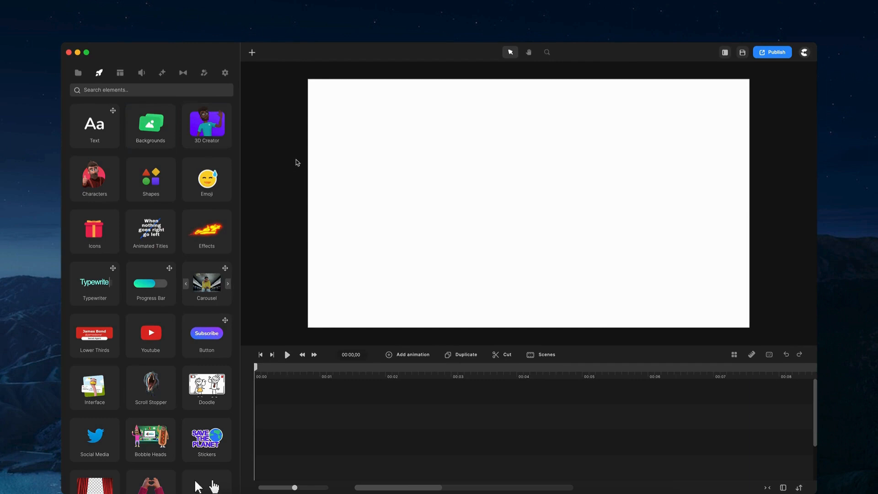
click(726, 53)
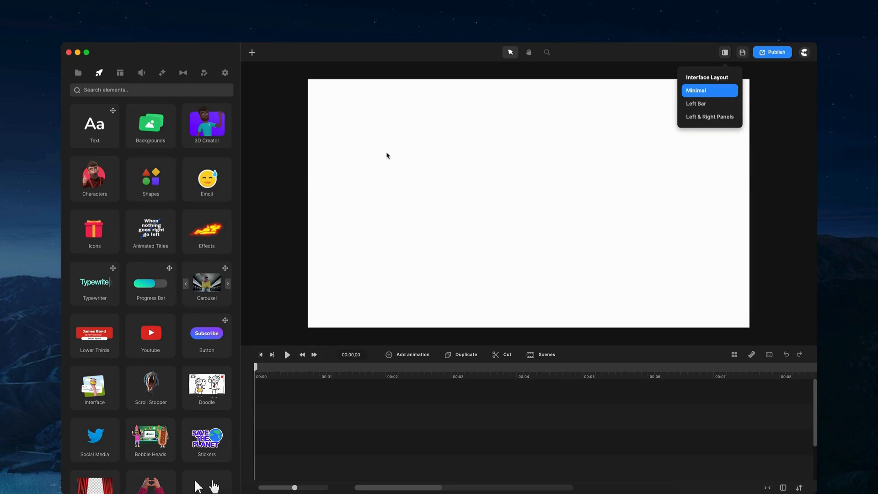
click(707, 108)
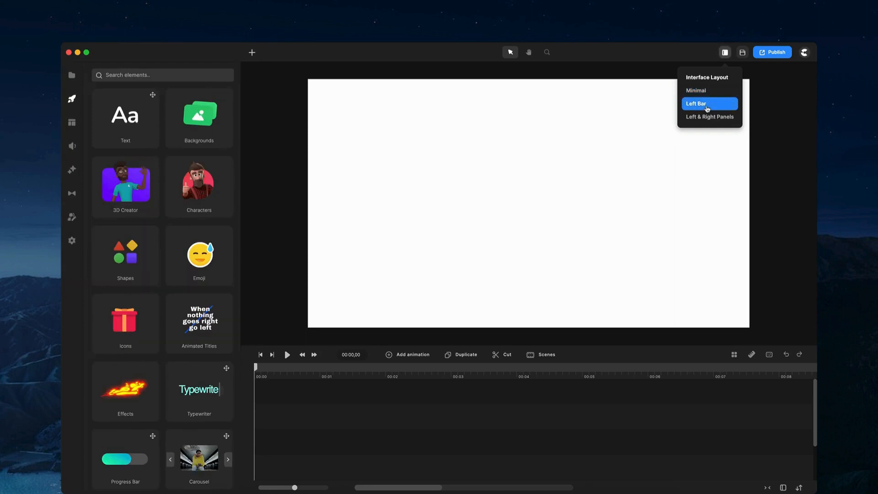
click(708, 119)
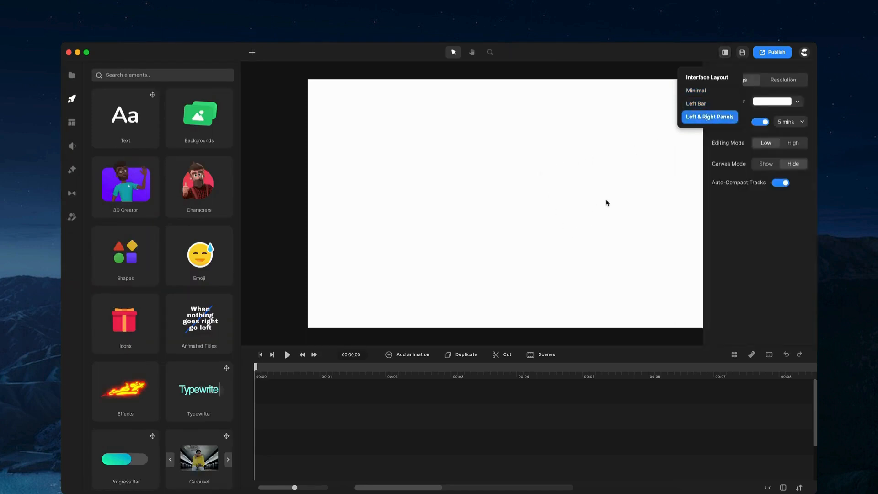
click(783, 488)
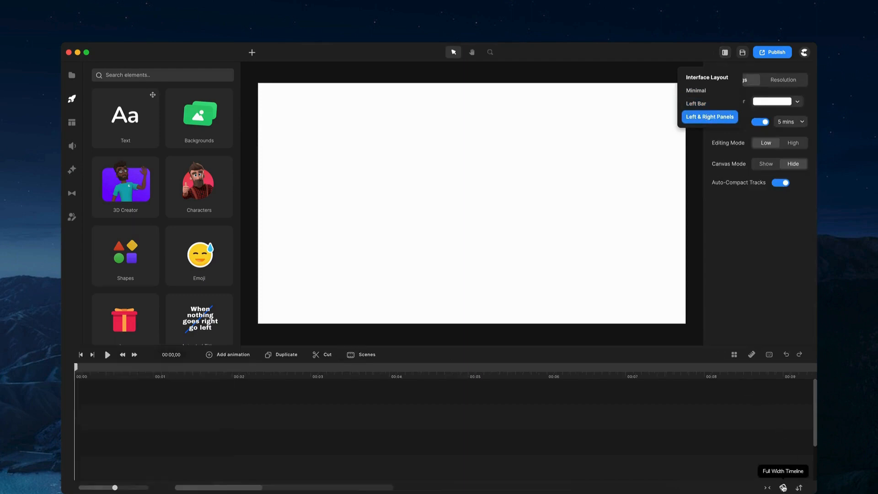
click(614, 176)
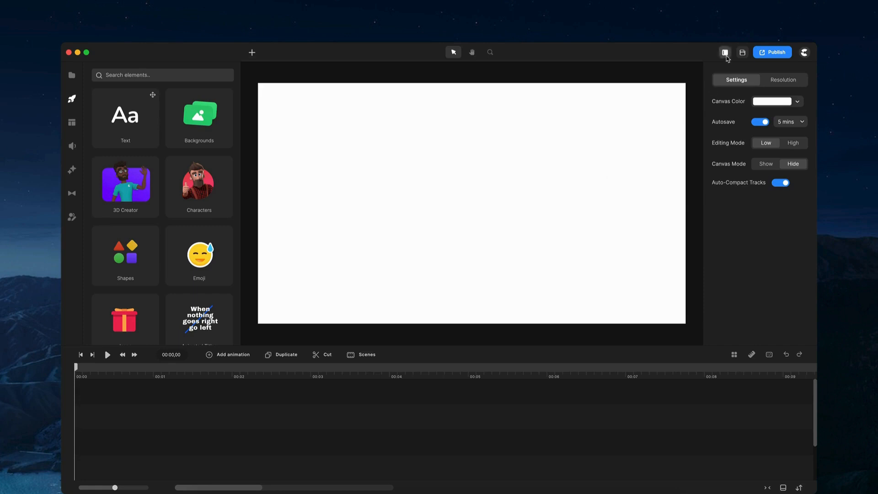
Try resizing the side panels, making the elements panel narrower
mouse_move(704, 115)
mouse_down()
mouse_move(559, 126)
mouse_move(714, 123)
mouse_up()
drag(253, 121, 218, 130)
Restore the Minimal layout without the full-width timeline and widen the elements panel to three columns
click(726, 53)
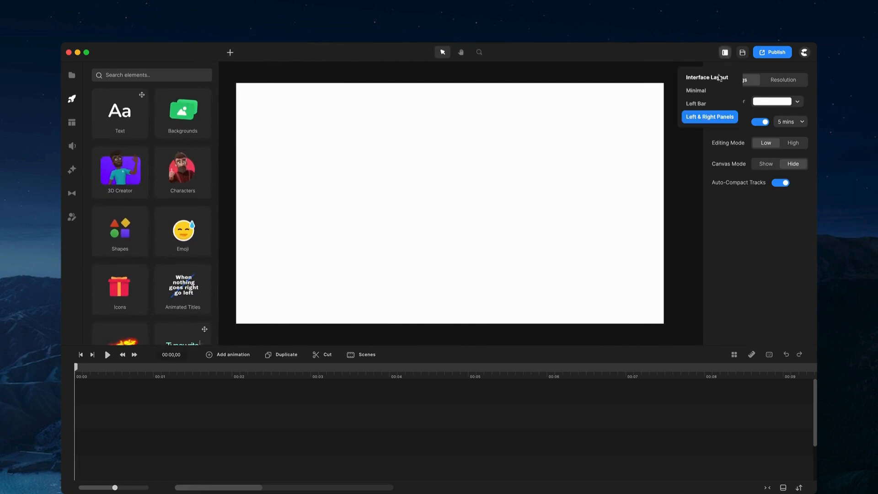
click(696, 91)
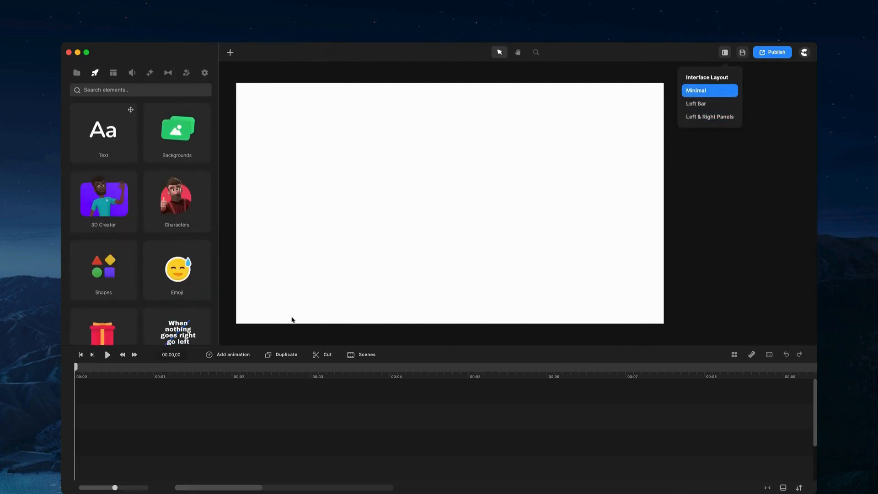
click(783, 487)
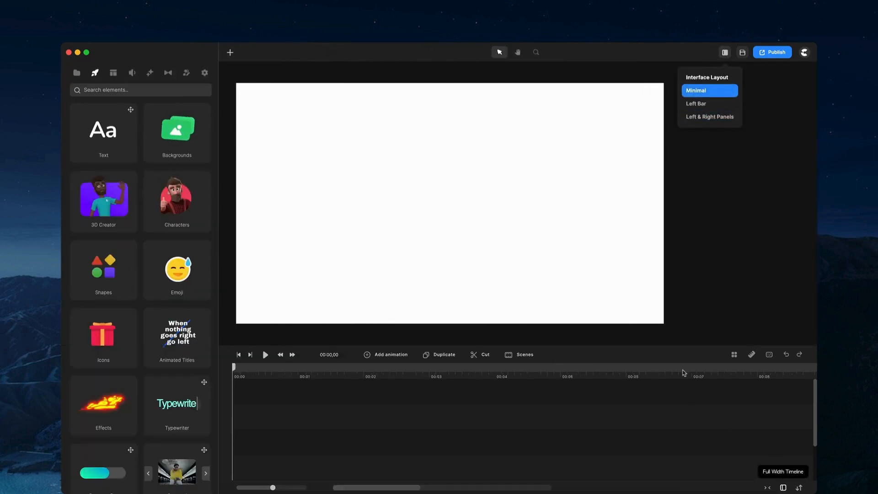
click(455, 255)
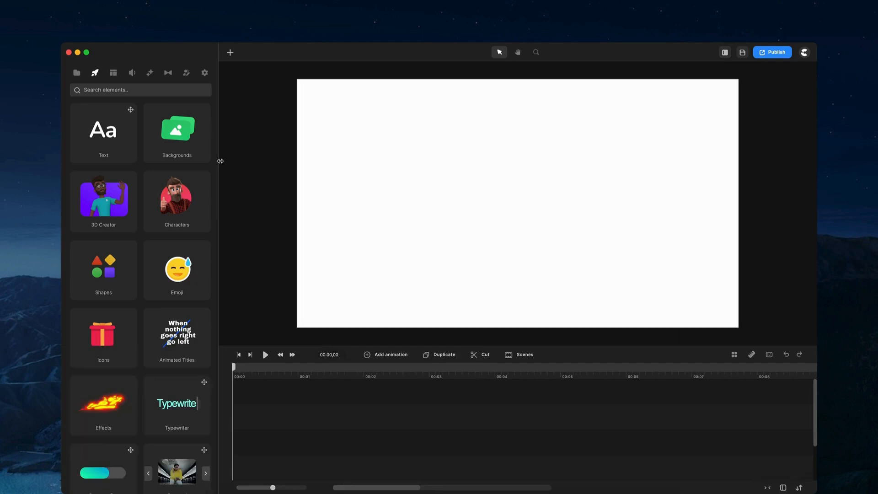
drag(219, 156, 241, 157)
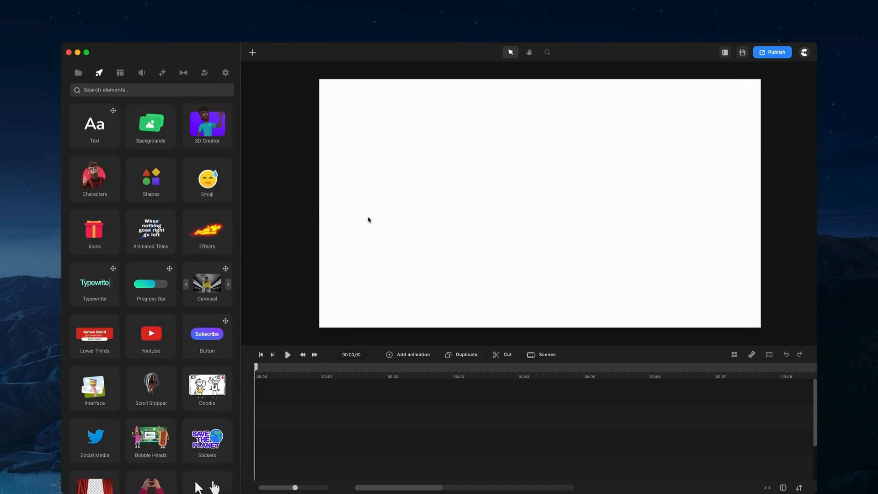
Add a text element to the timeline and place the Lamborghini background on the track beneath it
drag(108, 123, 274, 435)
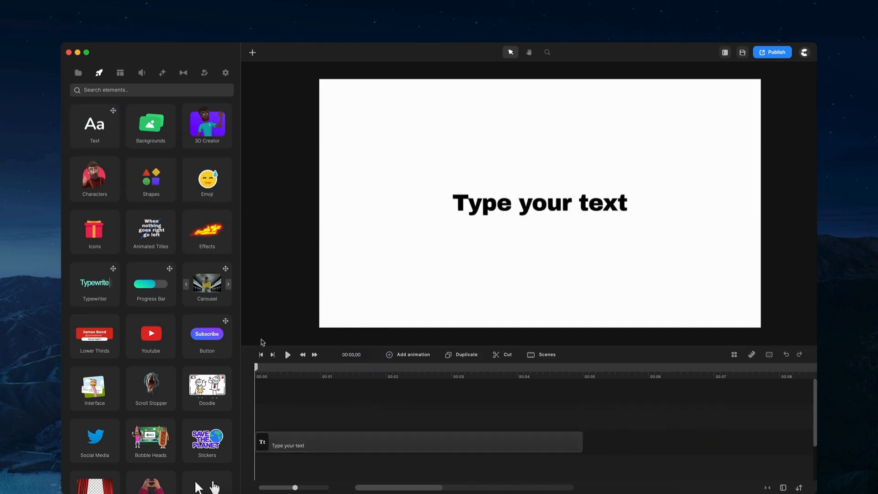
click(171, 104)
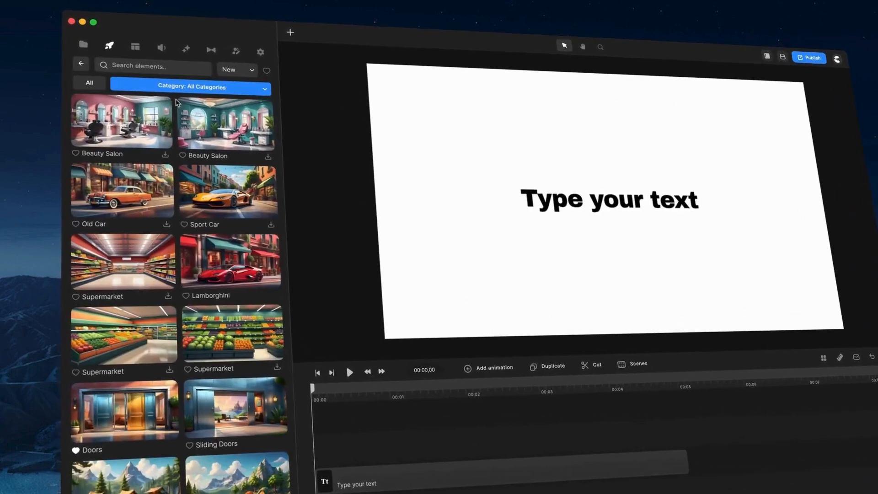
scroll(161, 186, down, 5)
scroll(161, 186, down, 10)
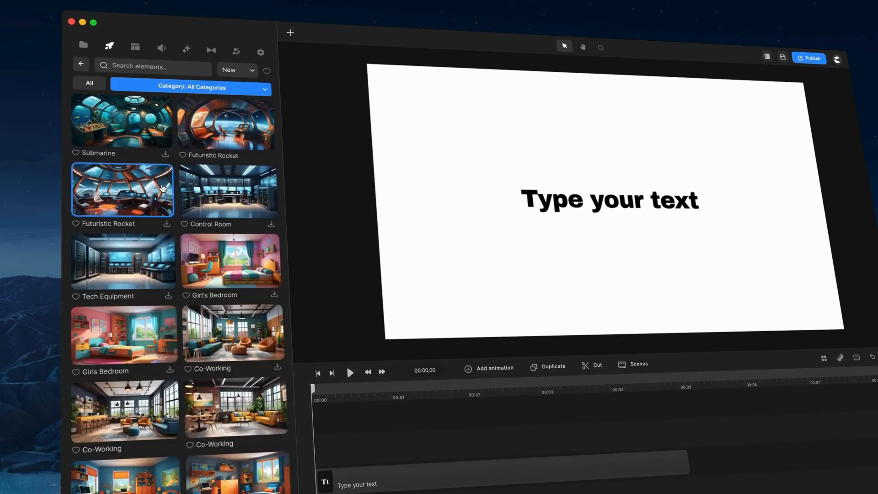
scroll(163, 187, up, 10)
drag(231, 261, 514, 441)
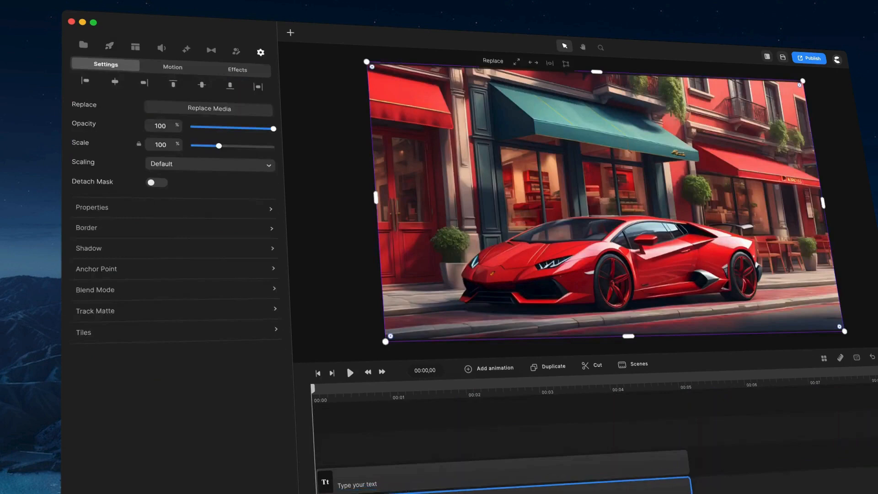
Change the fill color of the "Type your text" title to white
click(642, 198)
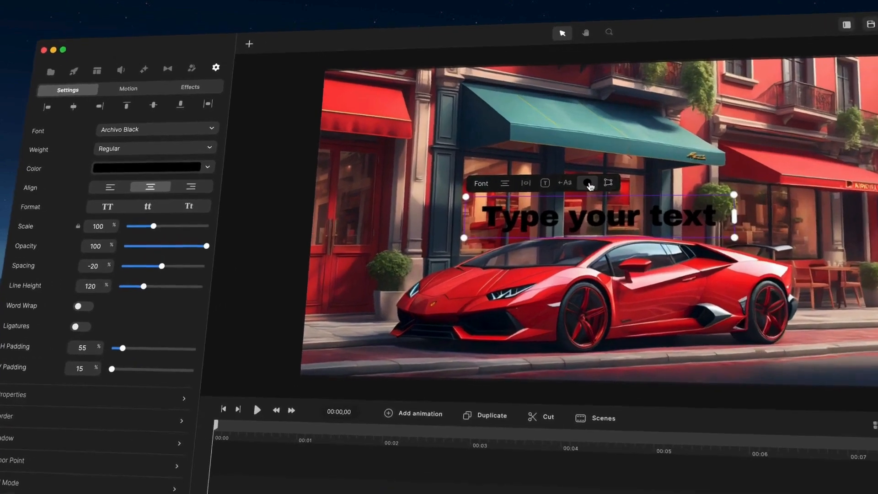
click(589, 184)
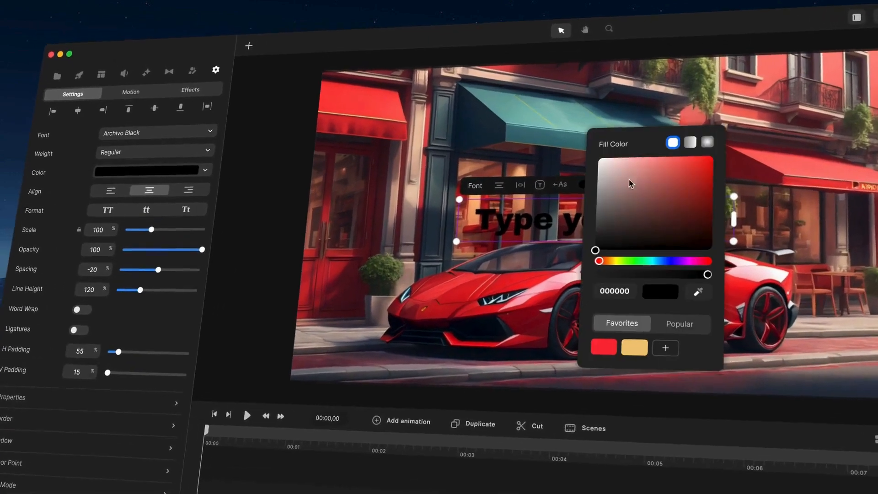
drag(632, 183, 599, 159)
click(557, 217)
key(Escape)
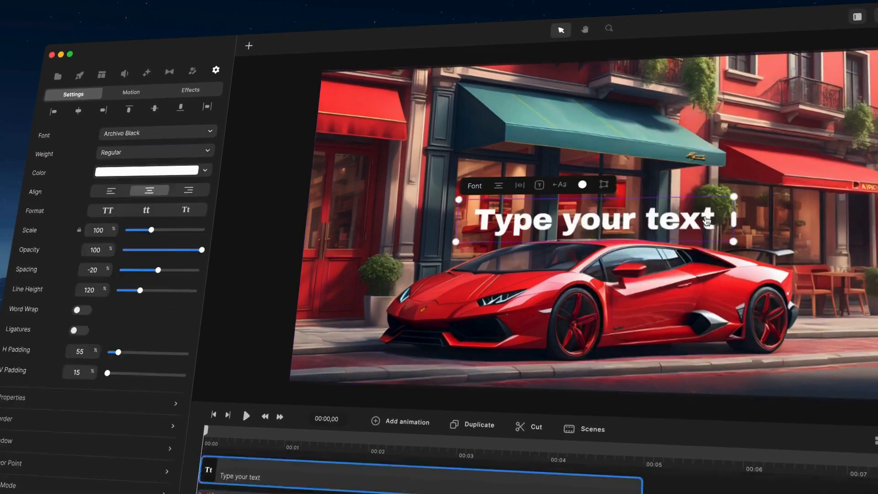
Try scaling the "Type your text" title down to about 92% and back up, and delete it from the canvas
drag(732, 245, 706, 254)
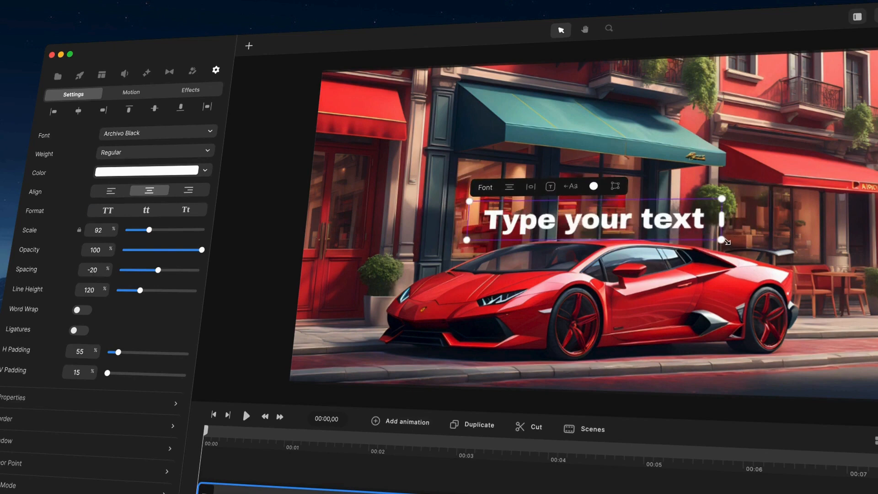
drag(726, 241, 749, 243)
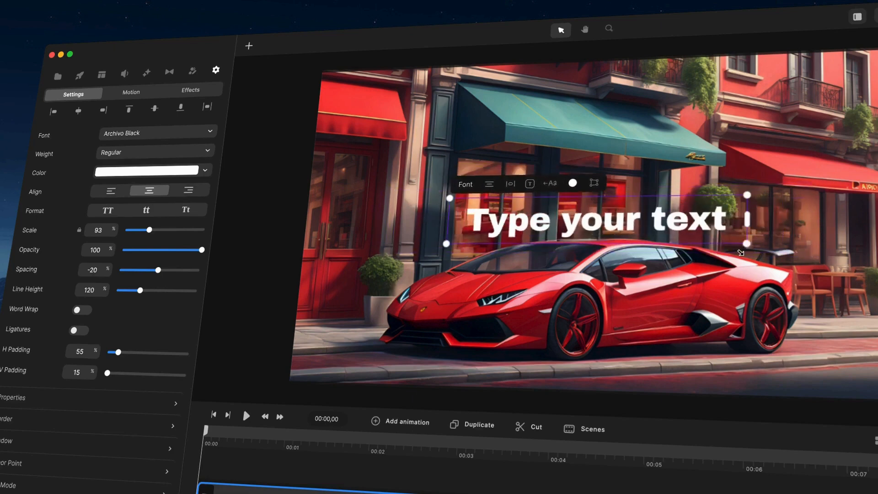
drag(679, 224, 643, 181)
key(Delete)
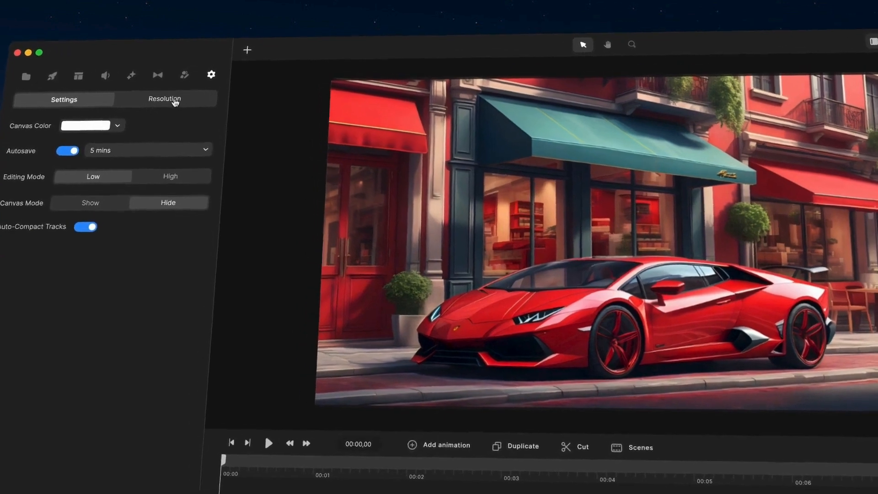
Change the project resolution to the Vertical format, 1080 by 1920
click(165, 98)
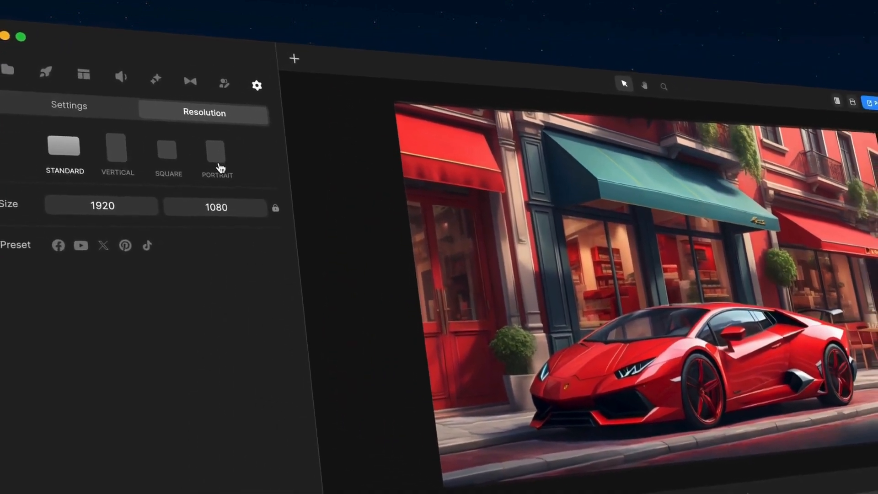
click(120, 160)
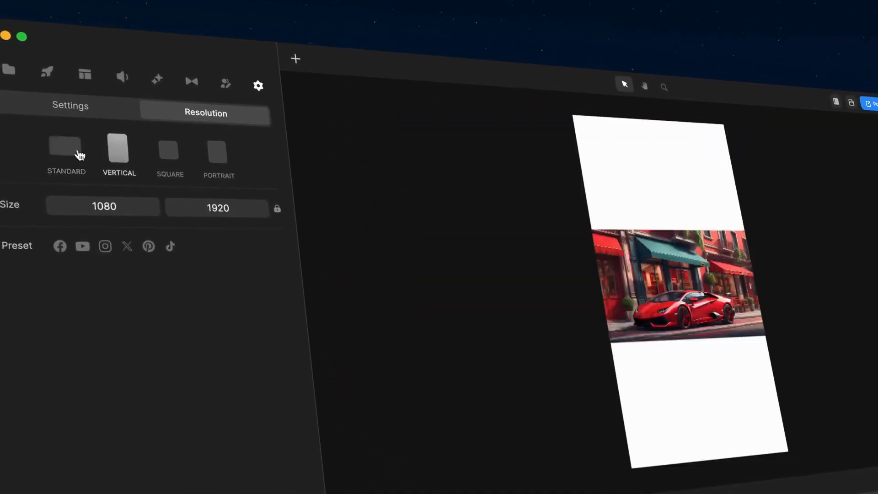
Switch the project resolution to the Standard format, 1920 by 1080, and view its Facebook and YouTube presets
click(68, 150)
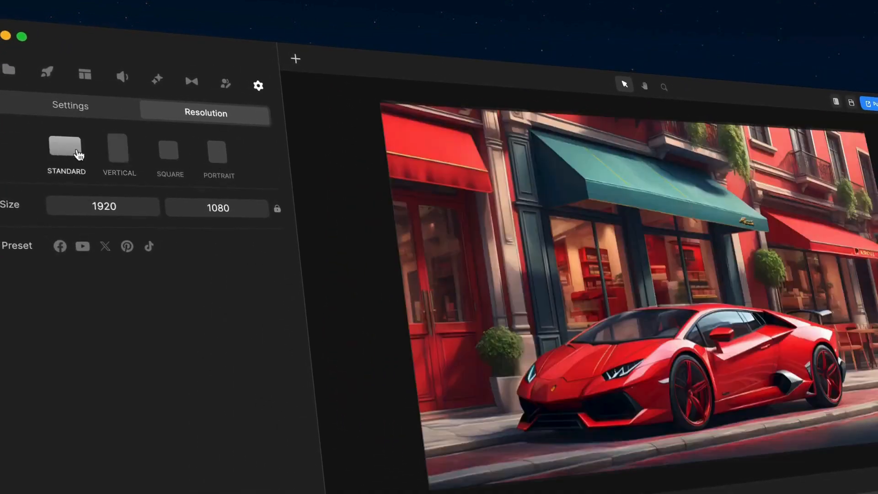
click(57, 250)
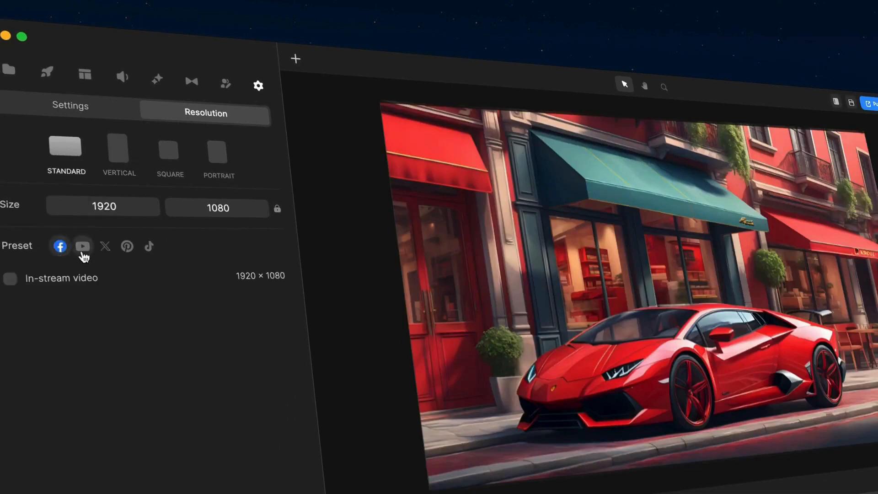
click(82, 253)
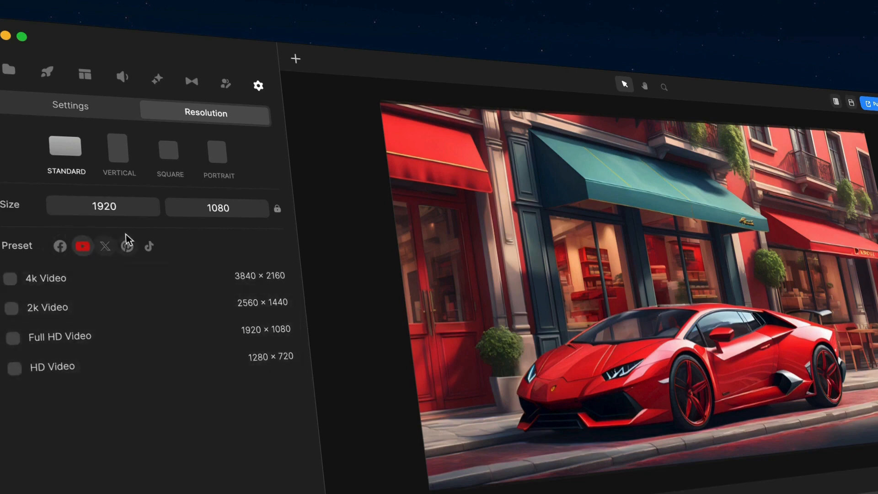
Try the Square format, 1080 by 1080, and look through its Facebook, Instagram, X, Pinterest and TikTok presets
click(168, 154)
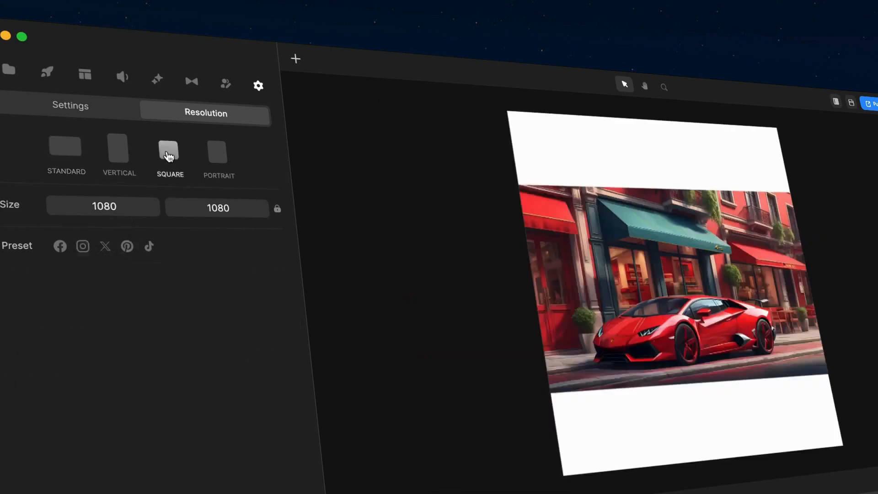
click(60, 247)
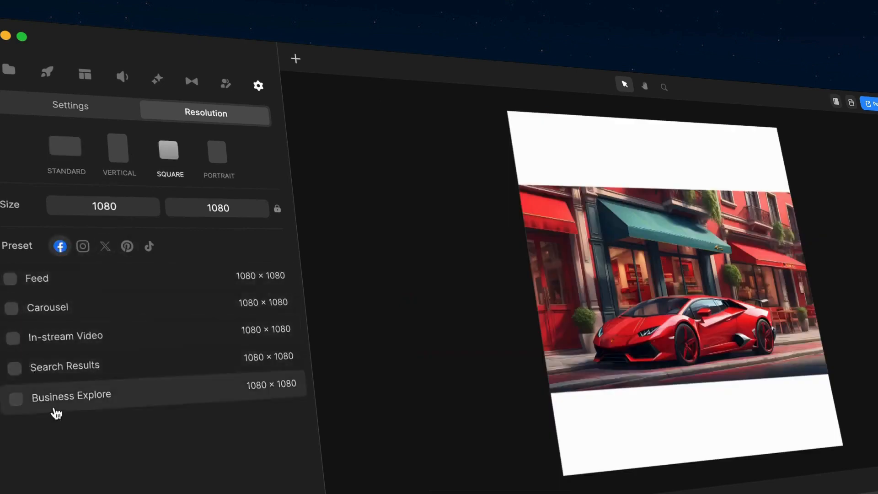
click(83, 246)
click(106, 247)
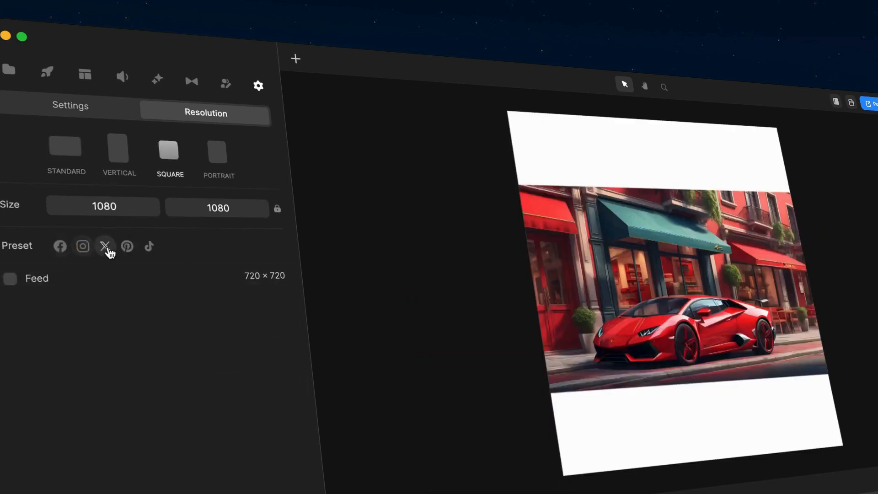
click(128, 247)
click(149, 247)
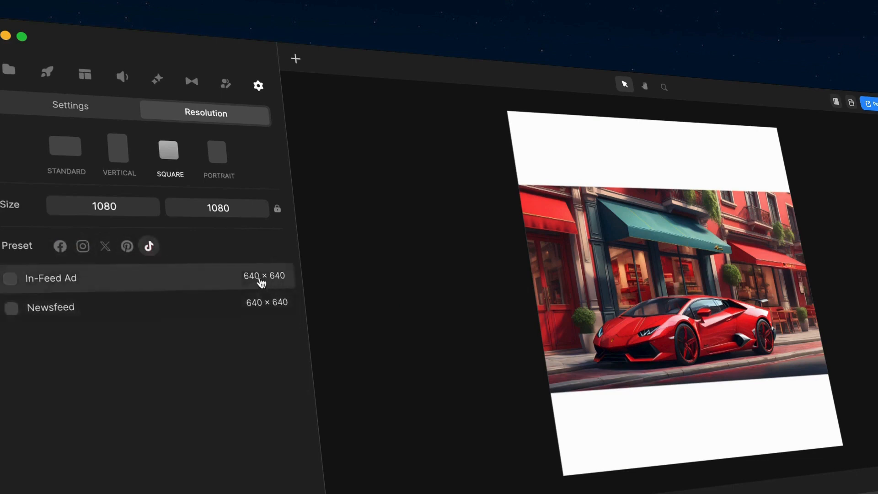
Return the project resolution to the Standard format and apply YouTube's Full HD Video preset, 1920 × 1080
click(68, 151)
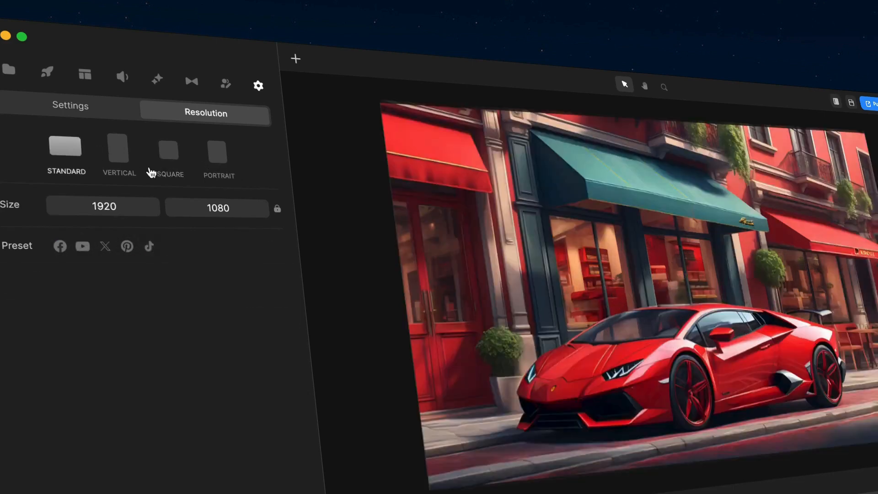
click(82, 246)
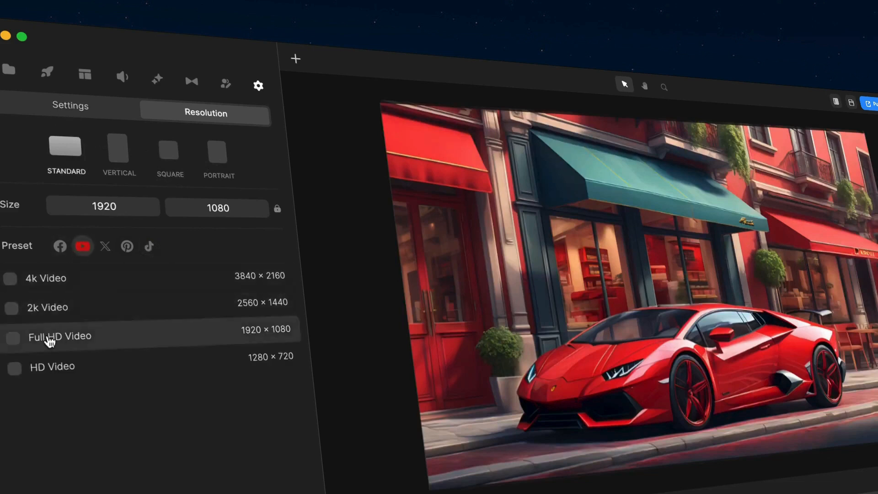
click(50, 338)
Add the customizable 3D character Tom from the 3D Creator elements to the Lamborghini scene
click(47, 73)
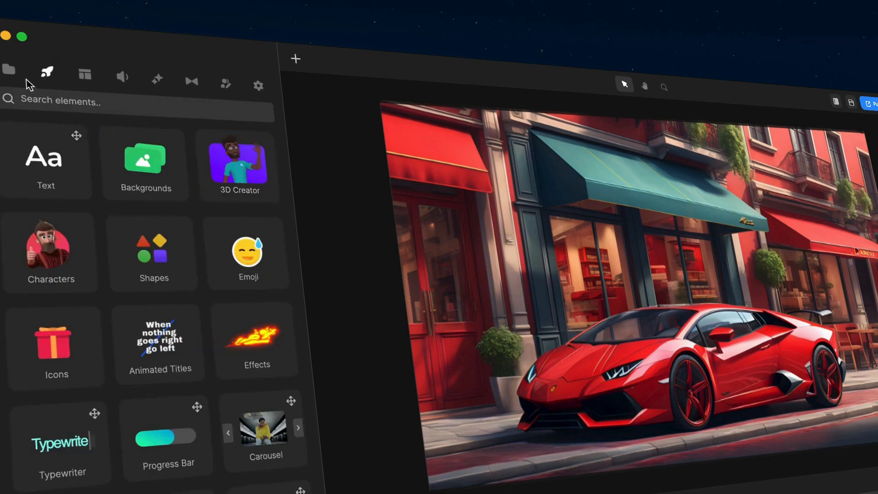
click(249, 187)
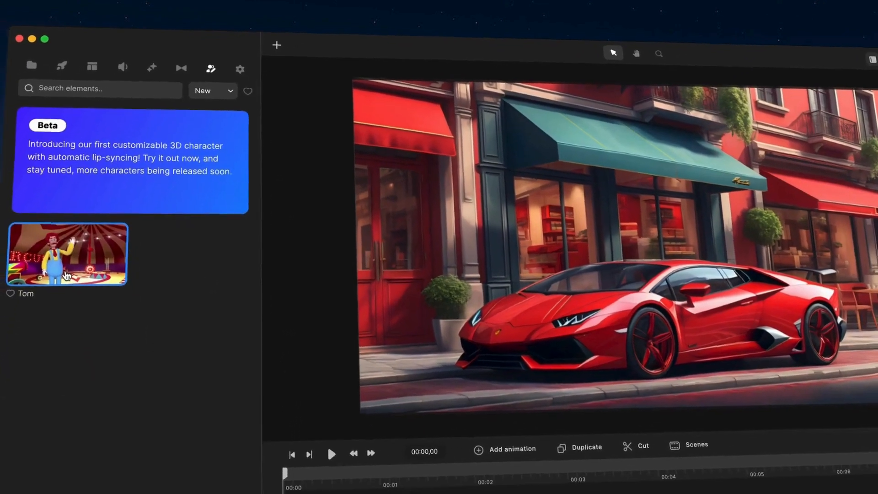
drag(88, 327, 218, 412)
drag(192, 340, 290, 481)
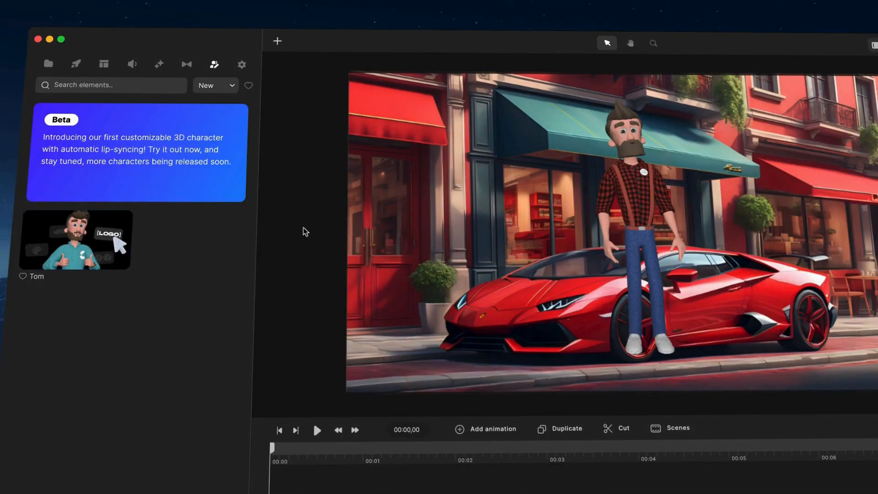
Move the 3D character lower in front of the car and enlarge it so its legs run past the canvas edge
drag(623, 191, 614, 287)
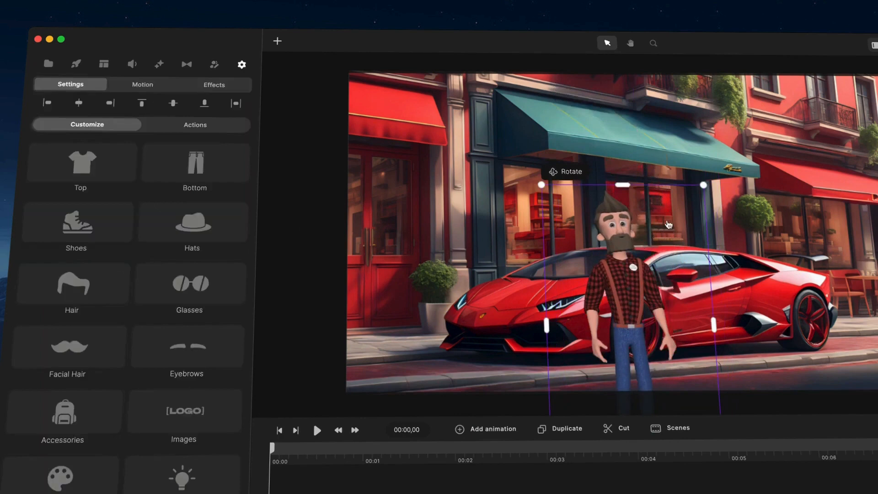
drag(703, 185, 780, 142)
drag(642, 239, 640, 224)
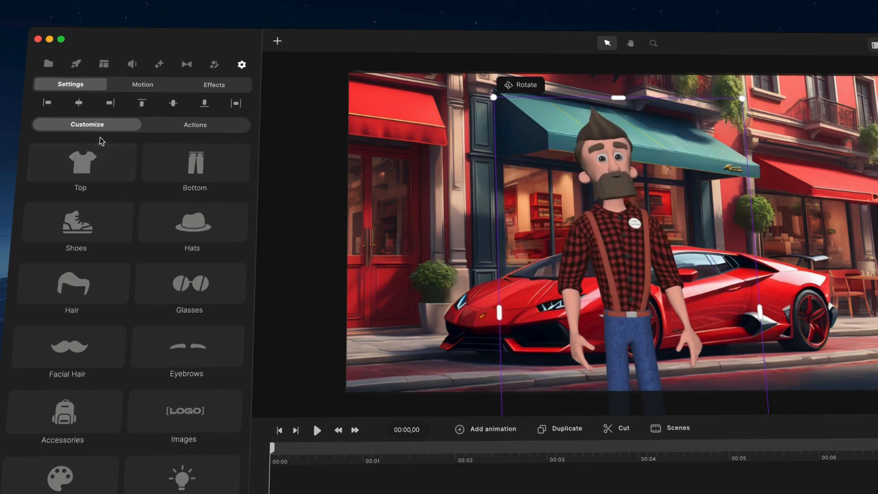
Try the TShirt, Hoodie, Hawaiian Shirt, Shirt Sleeves Up, Shirt Sleveless, Suit and Super Hero tops on the character
click(84, 163)
click(324, 128)
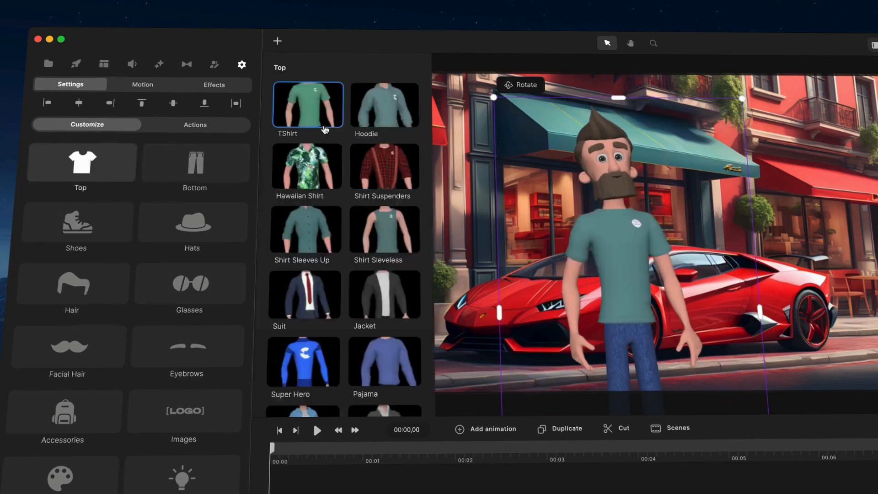
click(380, 119)
click(319, 164)
click(311, 219)
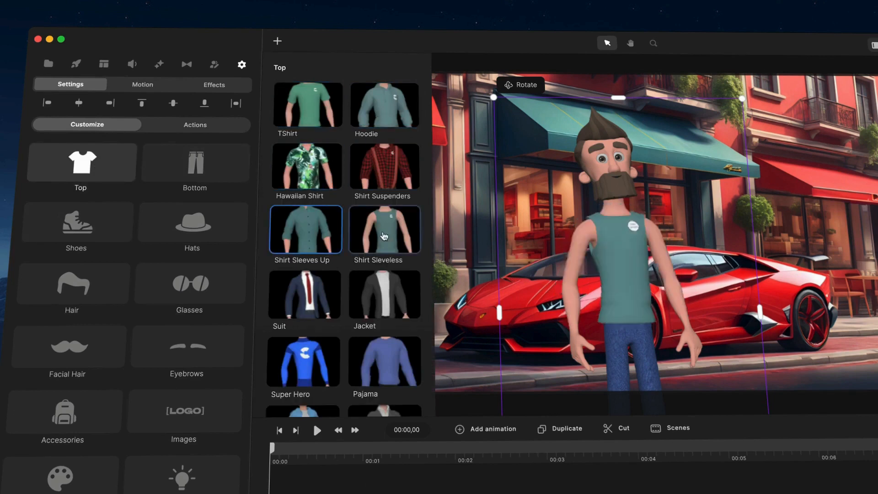
click(384, 229)
click(308, 295)
scroll(308, 295, down, 2)
click(308, 298)
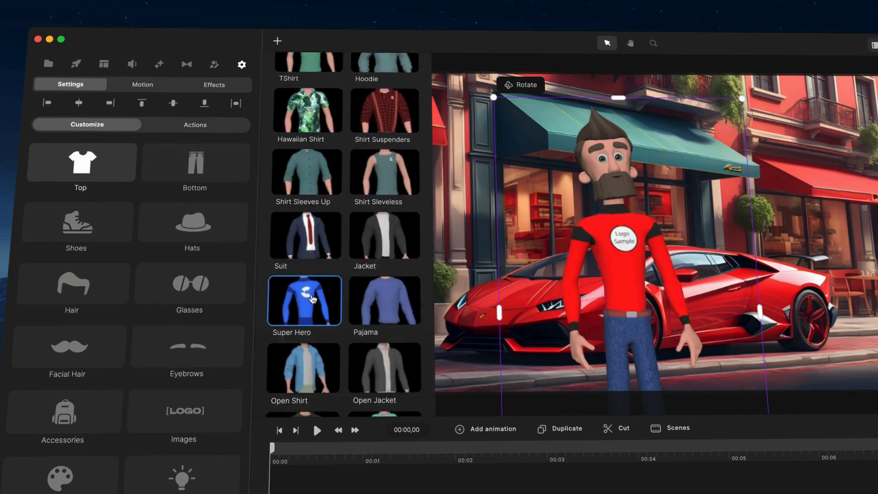
scroll(374, 203, up, 2)
click(371, 116)
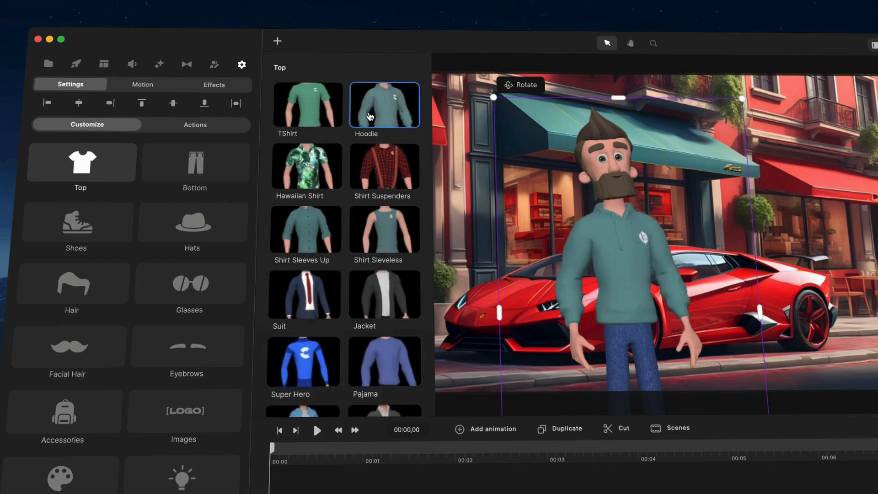
Dress the character in the TShirt Big Logo top
click(306, 126)
scroll(355, 234, down, 5)
click(308, 360)
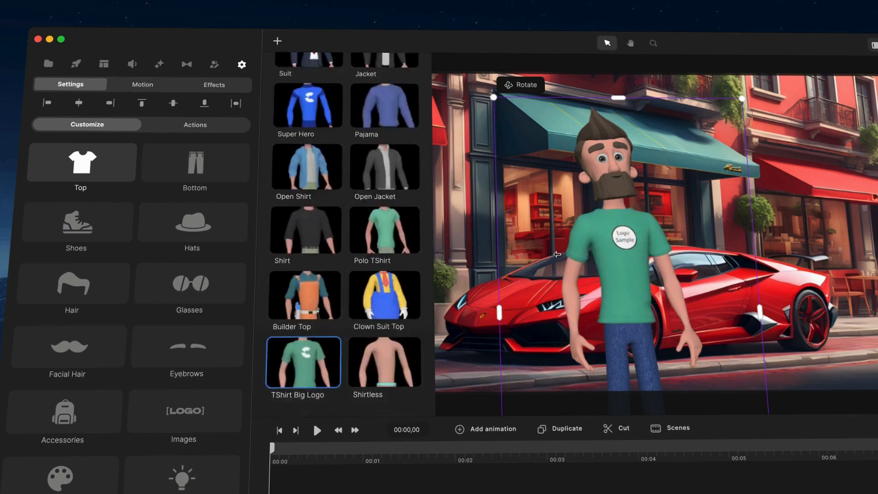
Replace the T-shirt's sample logo with the logo-cs image from the global media library
click(203, 413)
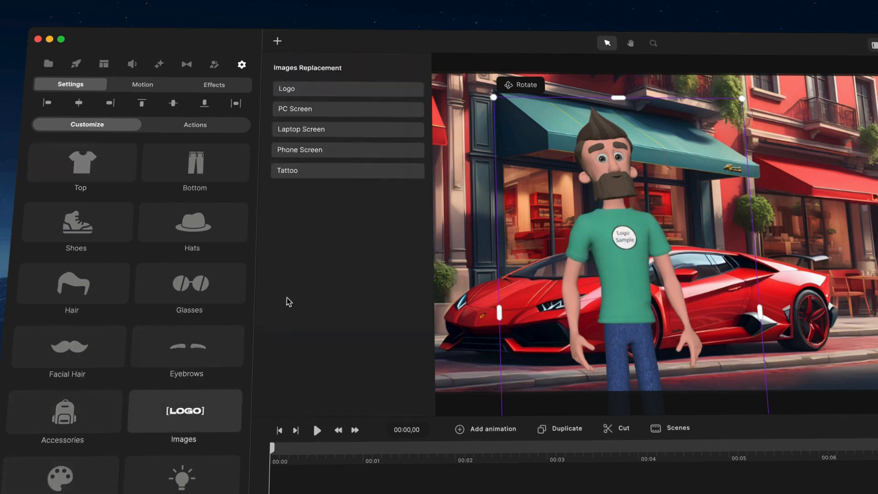
click(316, 92)
click(150, 88)
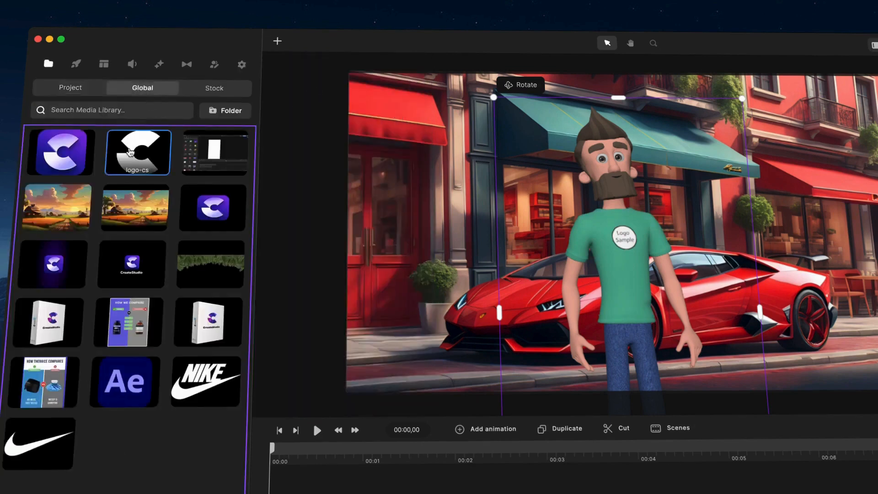
click(131, 153)
Replace the T-shirt logo with the global library's Nike logo that includes the wordmark, and dress the character in Cargo Pants
click(294, 89)
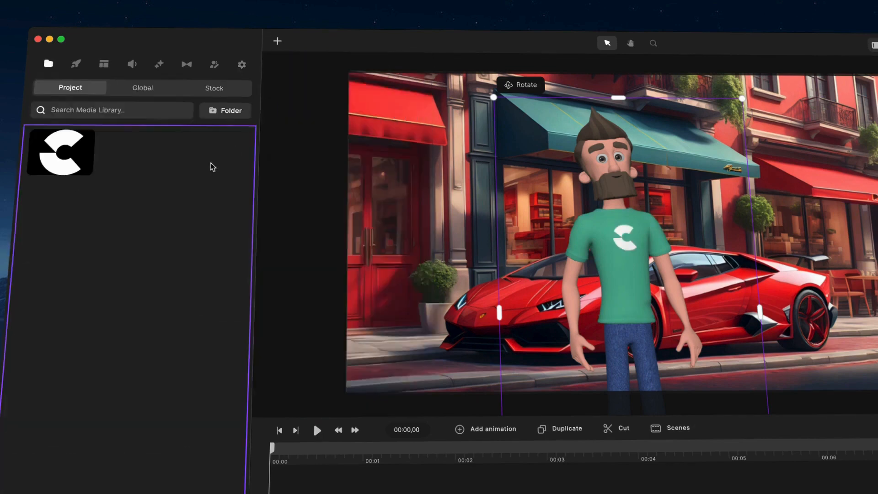
click(142, 88)
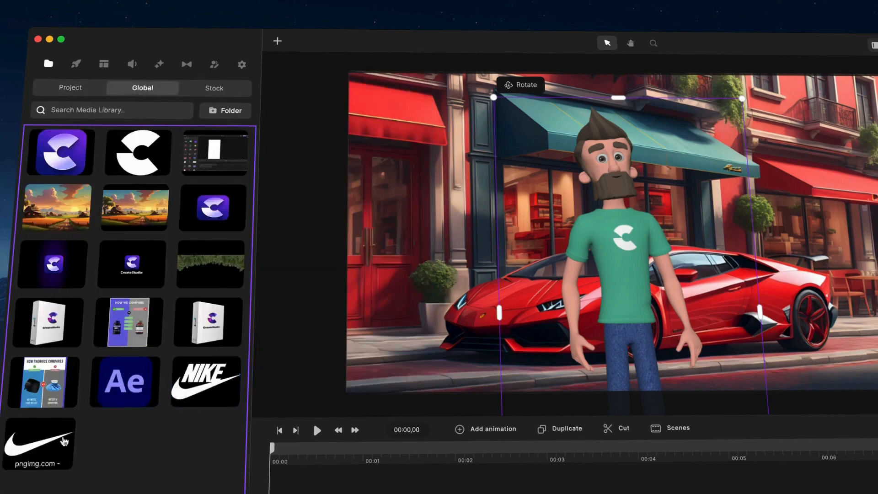
click(230, 387)
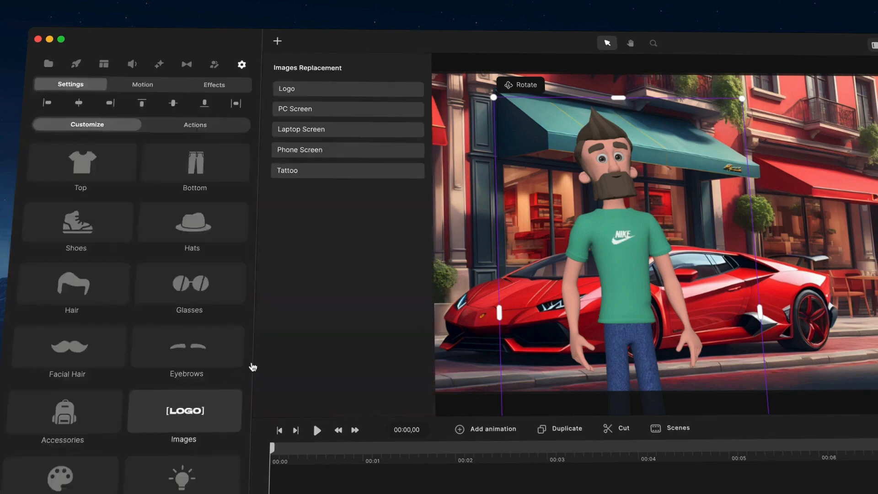
click(196, 164)
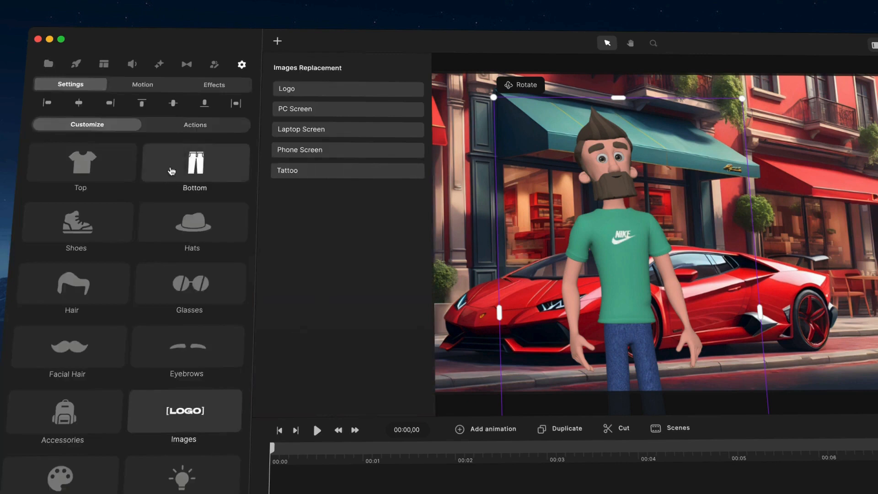
click(378, 170)
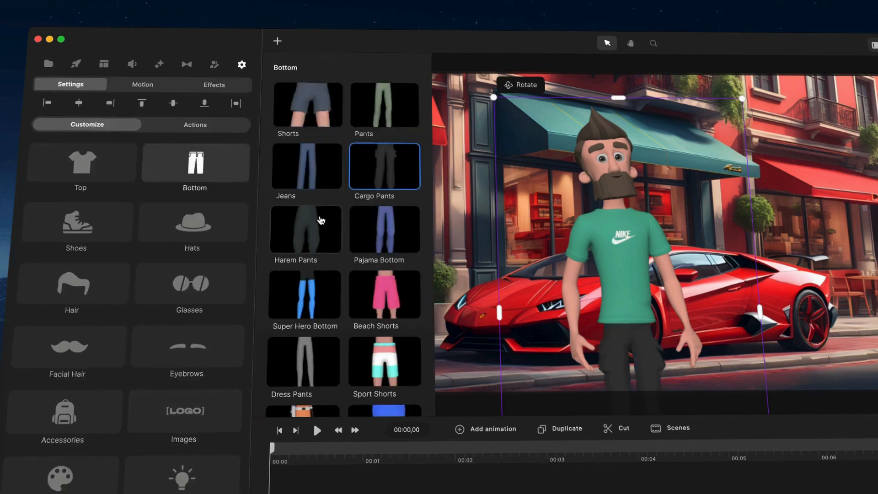
Try the Propeller, Back Cap, Safety, Santa, Bucket and Cap hats on the character, and leave it without a hat
click(194, 223)
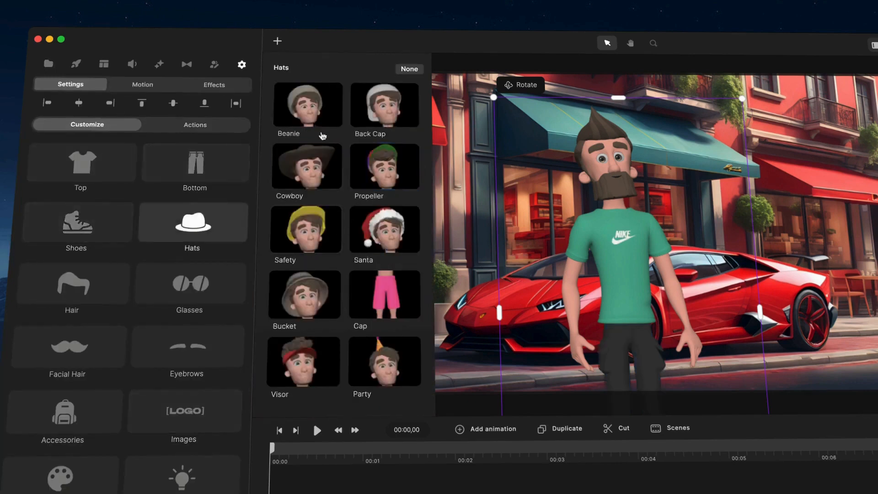
click(374, 156)
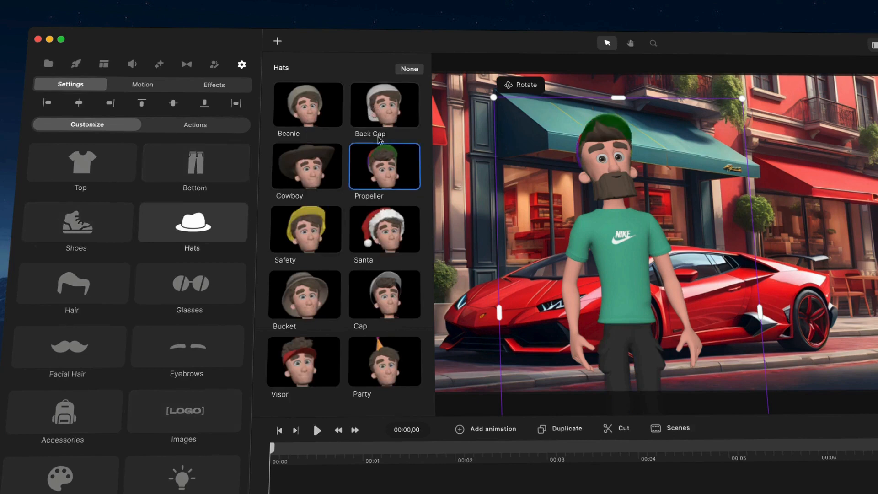
click(382, 110)
click(323, 234)
click(364, 245)
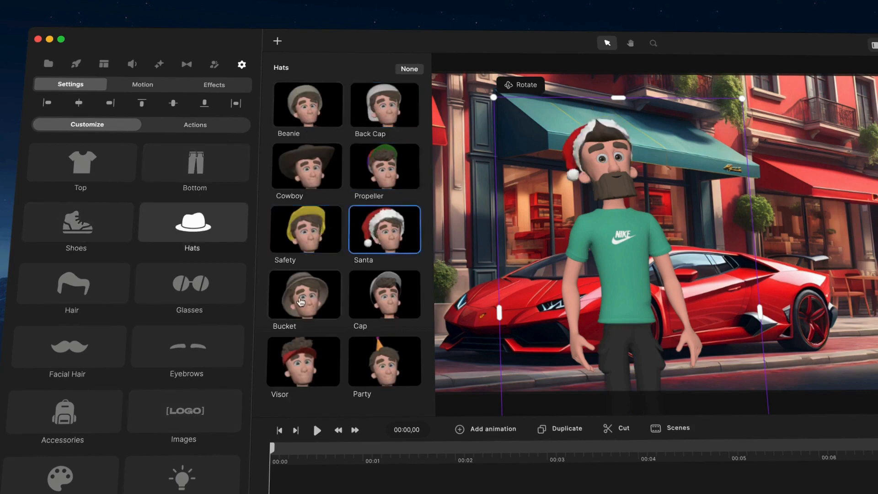
click(301, 301)
click(371, 249)
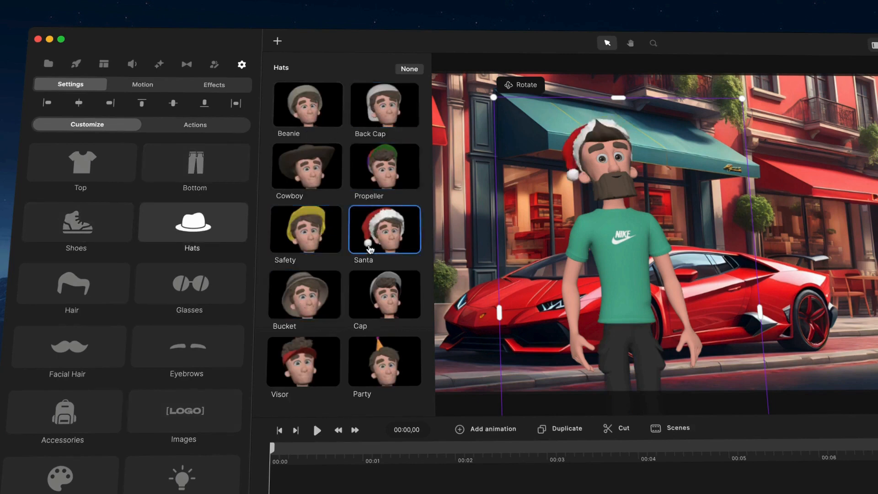
click(372, 306)
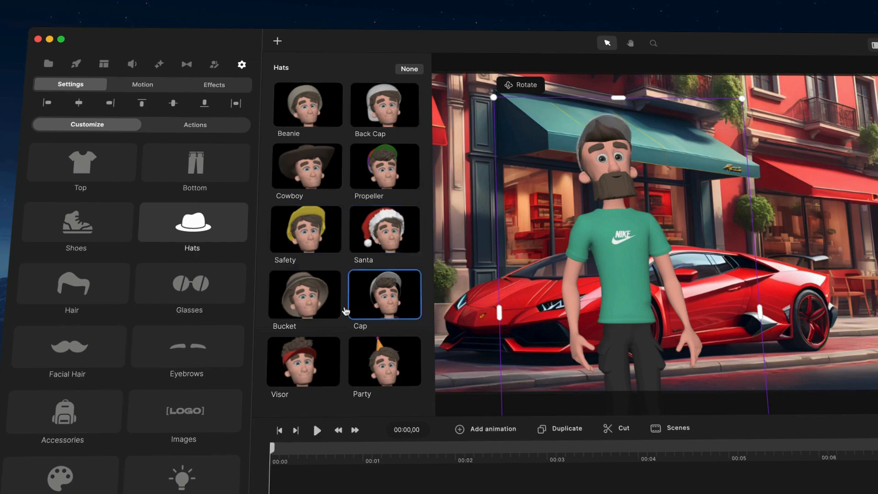
click(88, 295)
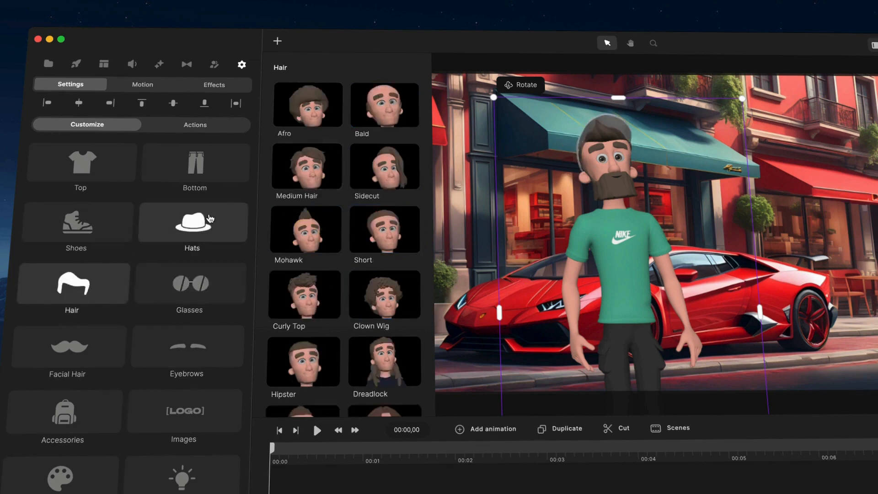
click(170, 250)
Try the Bald, Afro and Medium Hair styles on the character and settle on Curly Top
click(73, 286)
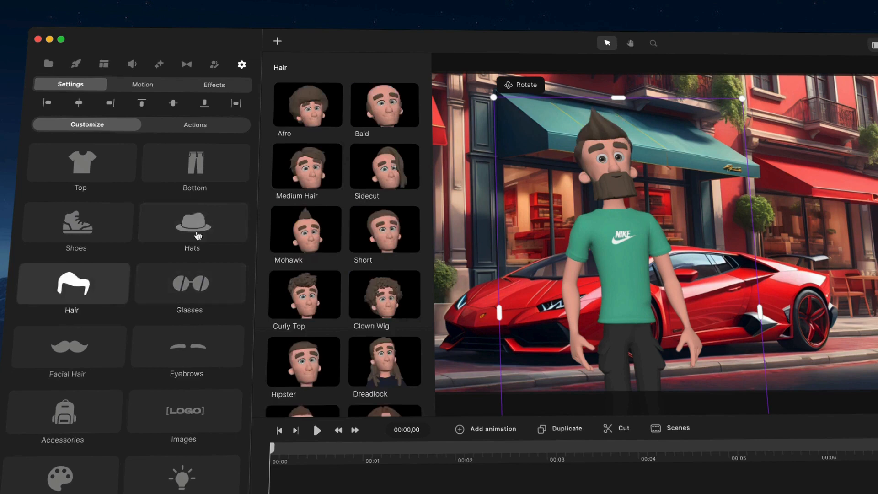
click(373, 108)
click(311, 107)
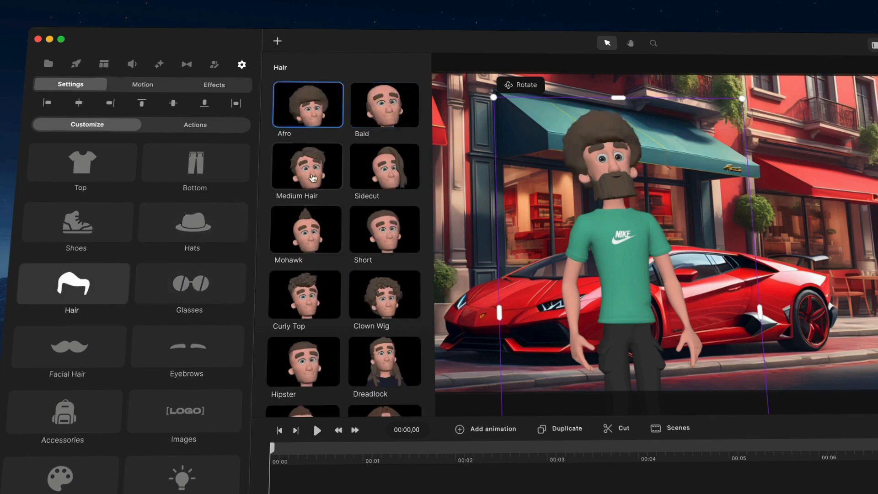
click(314, 179)
scroll(314, 178, down, 2)
click(306, 219)
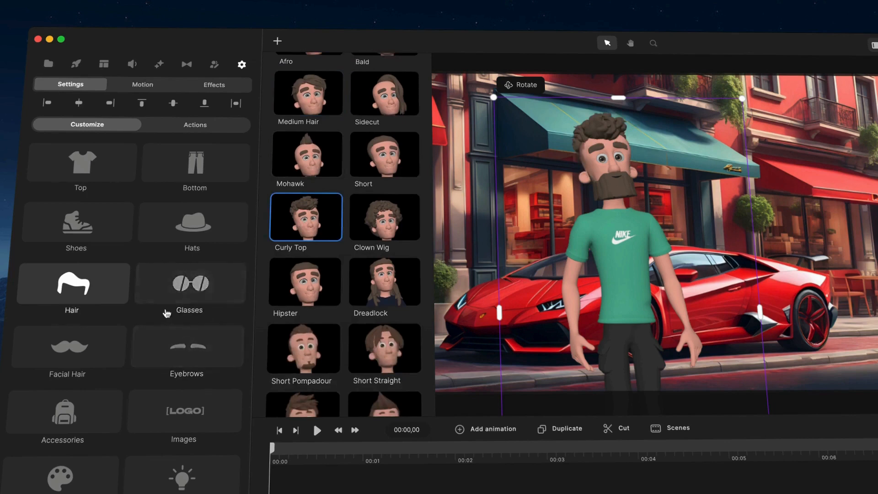
Put the Retro glasses on the character and try the Spanish, Italian and Round facial hair styles
click(183, 302)
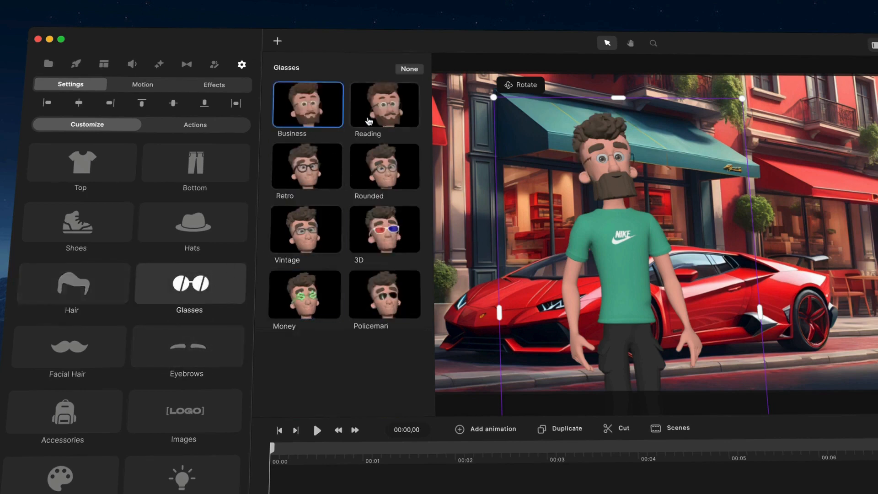
click(320, 161)
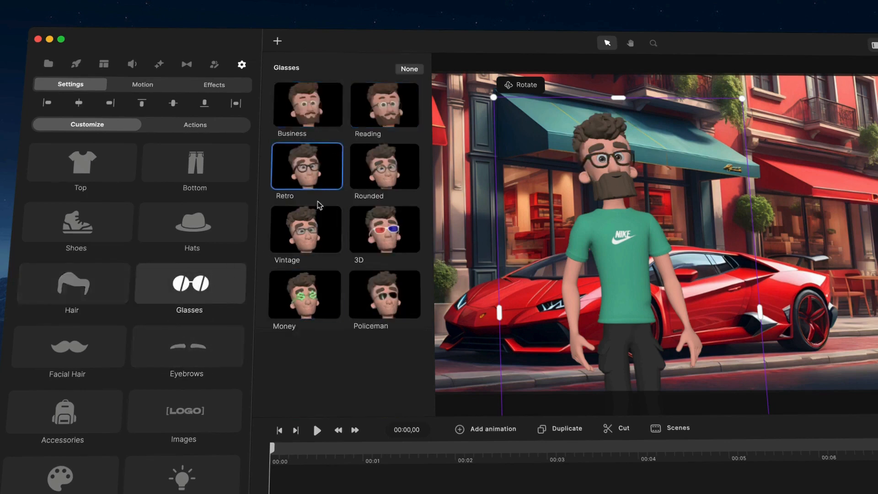
click(69, 346)
scroll(341, 234, down, 2)
scroll(341, 234, down, 1)
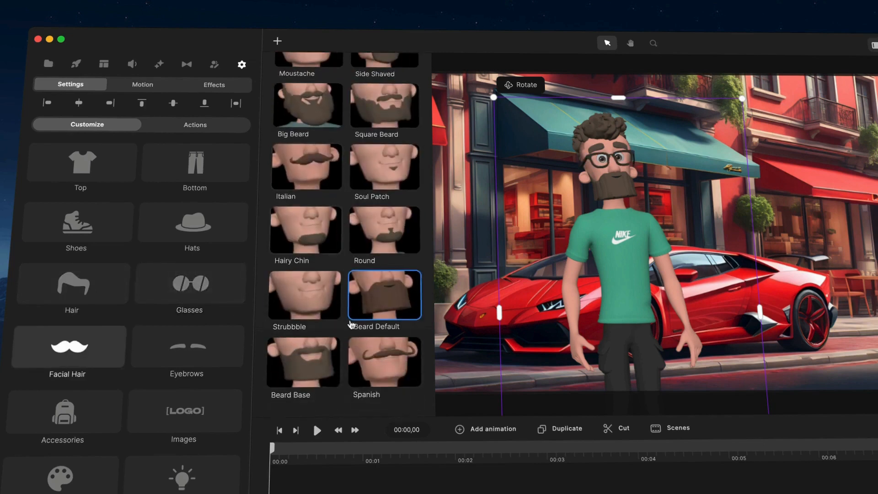
click(356, 364)
click(314, 180)
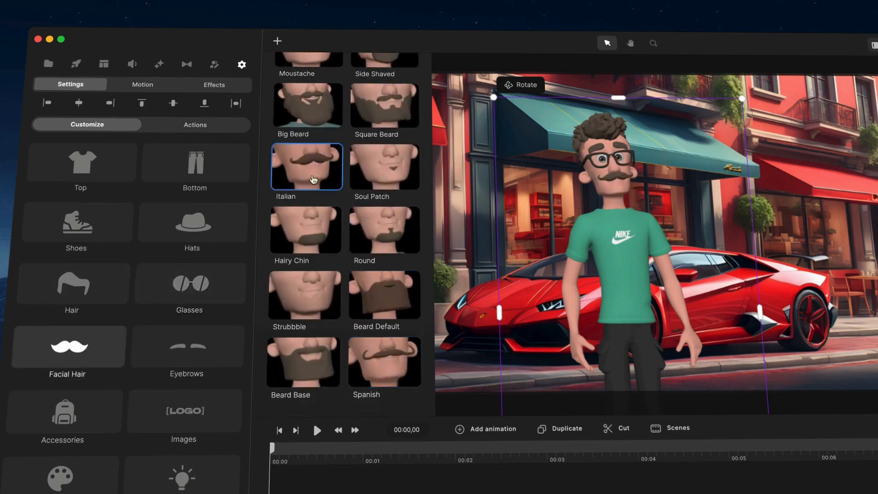
click(380, 225)
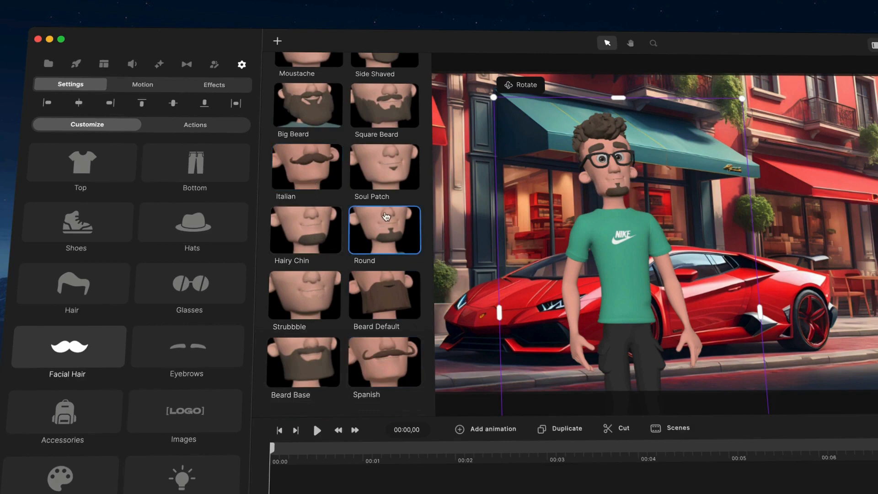
Try the Square Beard, Big Beard and Soul Patch facial hair on the character and settle on Round
scroll(385, 217, up, 2)
click(380, 174)
click(331, 172)
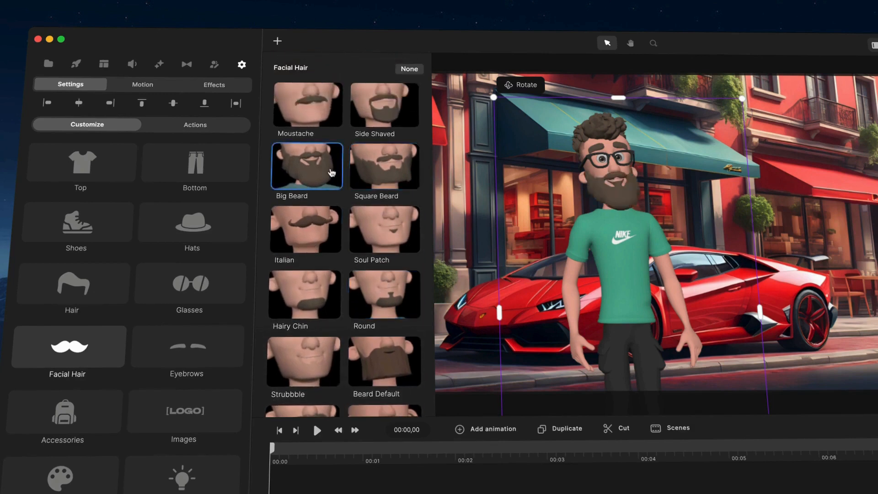
scroll(331, 173, down, 2)
scroll(407, 134, up, 2)
click(389, 151)
click(361, 236)
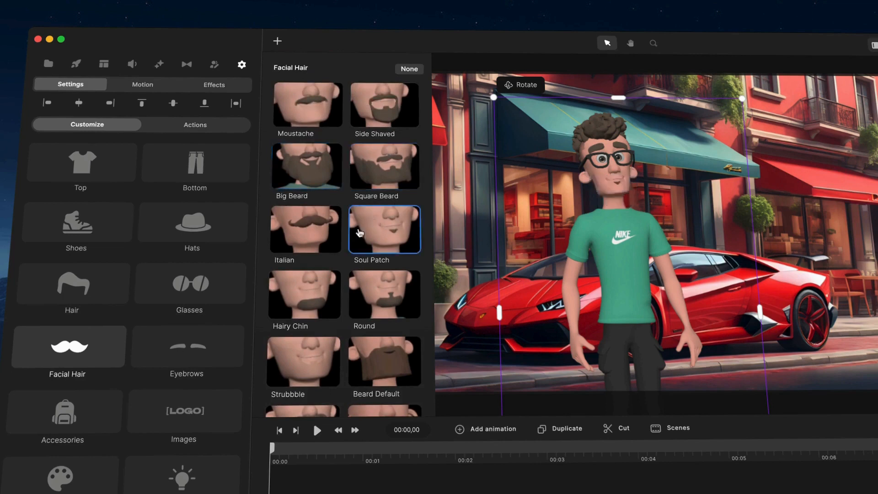
click(371, 287)
Change the character's hairstyle to Dreadlock
click(106, 279)
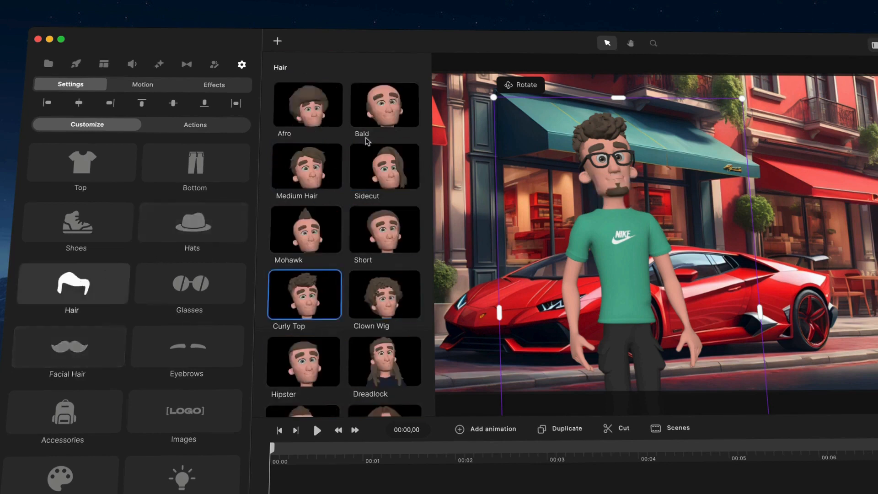
scroll(366, 137, down, 4)
click(396, 167)
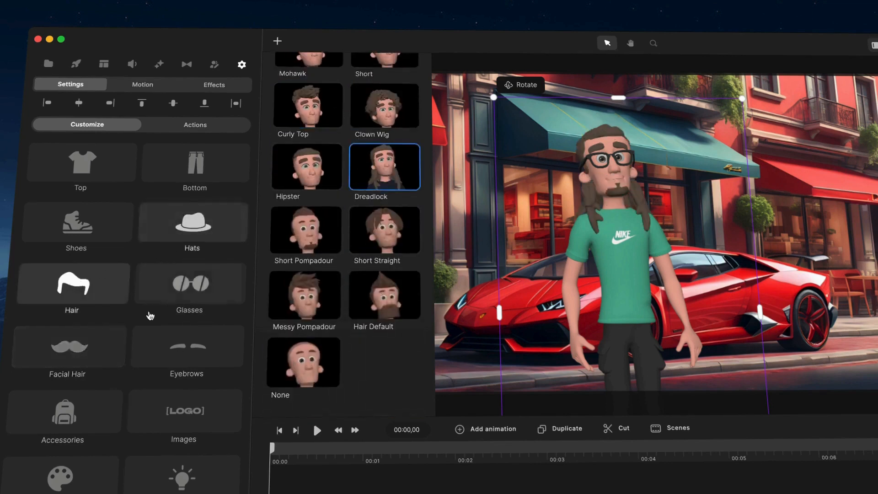
Set the character's skin color to the brown 6d473d
scroll(152, 309, down, 2)
click(193, 223)
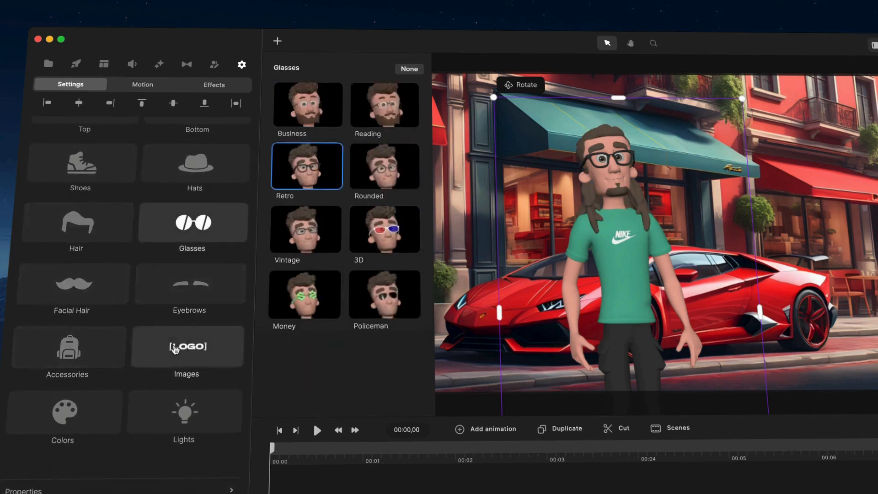
click(94, 407)
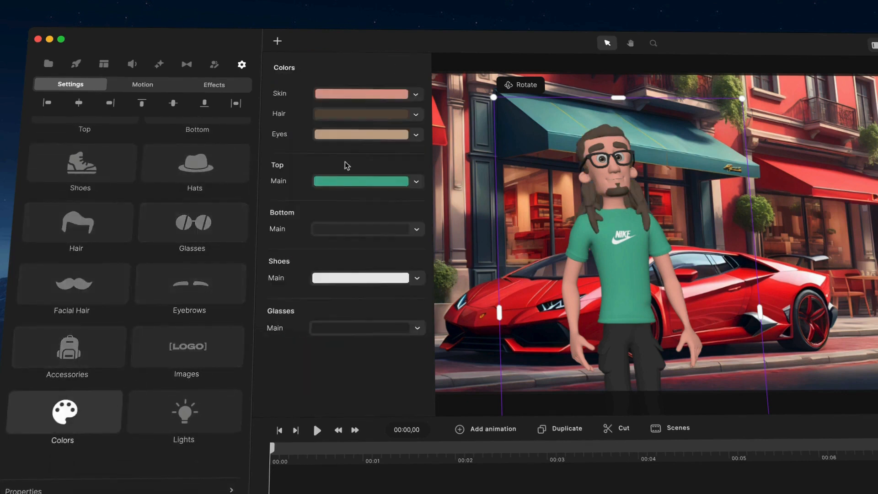
click(362, 96)
mouse_move(423, 96)
mouse_down()
mouse_move(436, 108)
mouse_move(421, 117)
mouse_up()
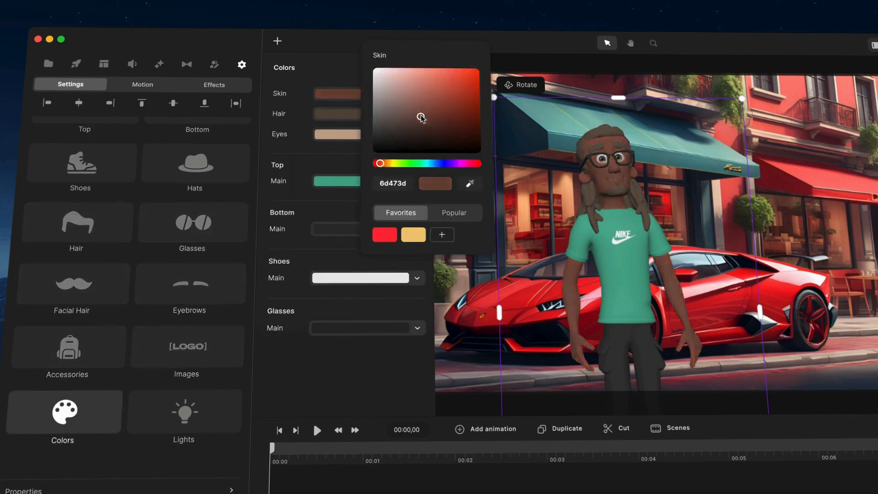
Darken the character's hair color to 191009
click(338, 117)
click(339, 120)
drag(390, 154, 417, 171)
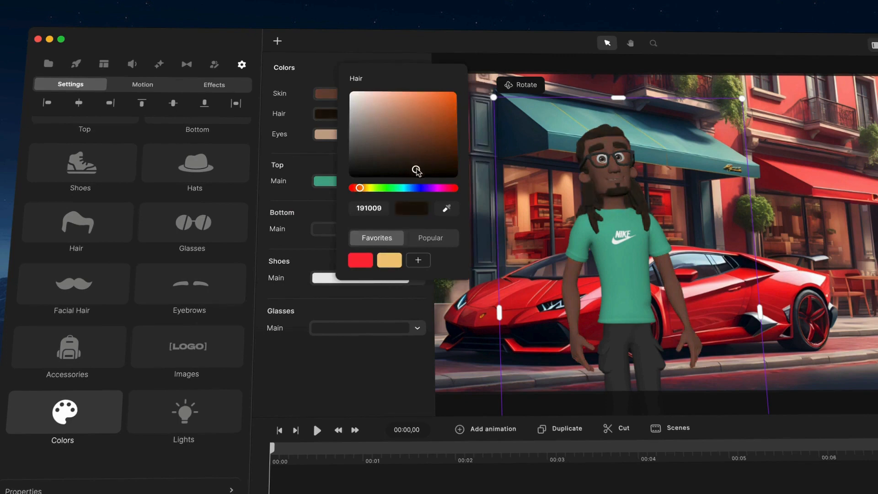
scroll(678, 192, up, 5)
scroll(674, 191, down, 5)
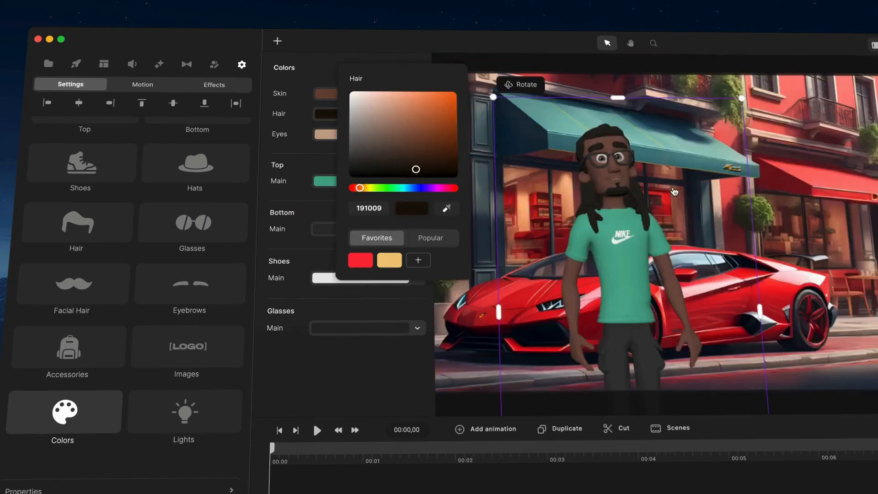
Set the character's eye color to the blue 56bcdd
click(325, 134)
click(396, 208)
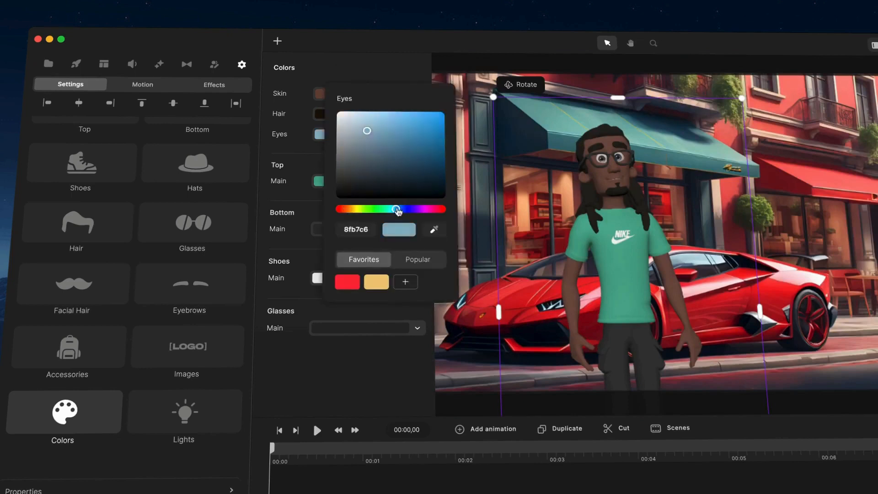
click(401, 124)
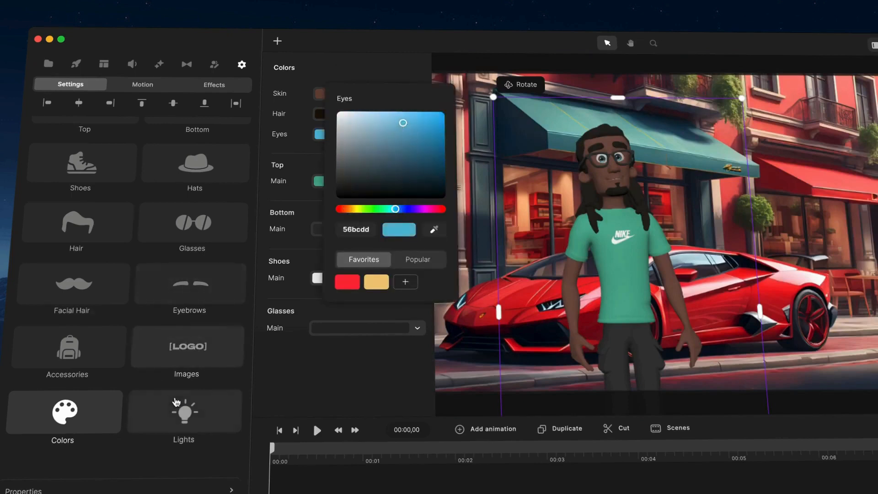
Set the character's frontal light intensity to 25% and give the ambient light the yellow color f2f455 at 8% intensity
click(185, 412)
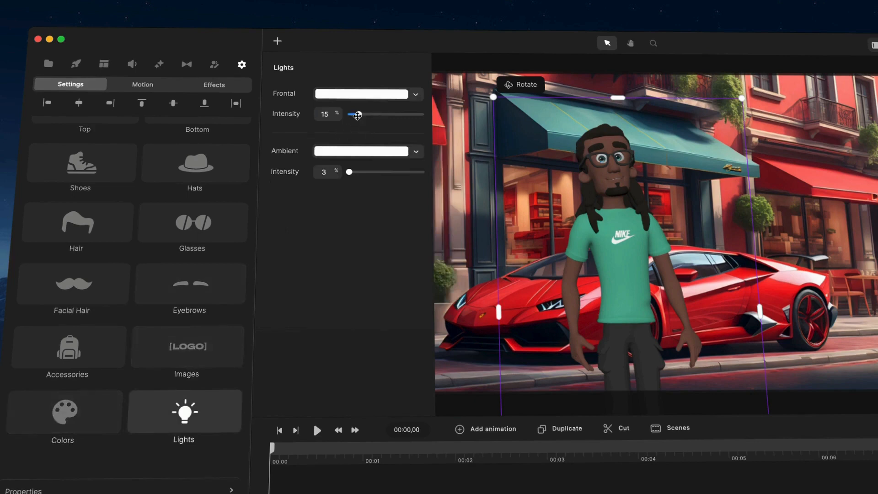
mouse_move(359, 114)
mouse_down()
mouse_move(388, 114)
mouse_move(367, 115)
mouse_up()
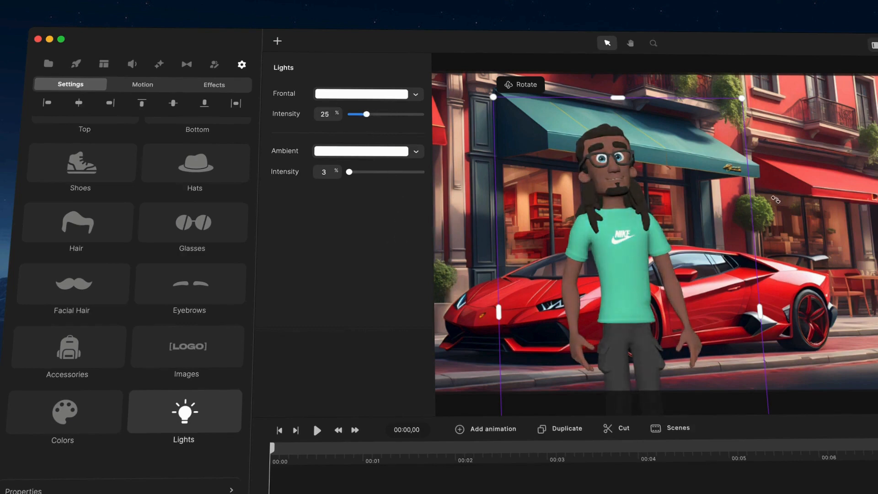
click(375, 155)
drag(403, 226, 411, 225)
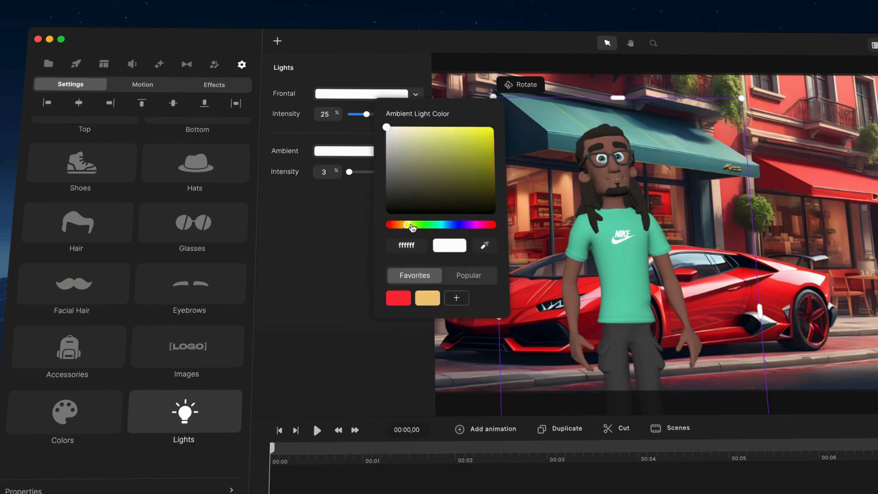
click(457, 131)
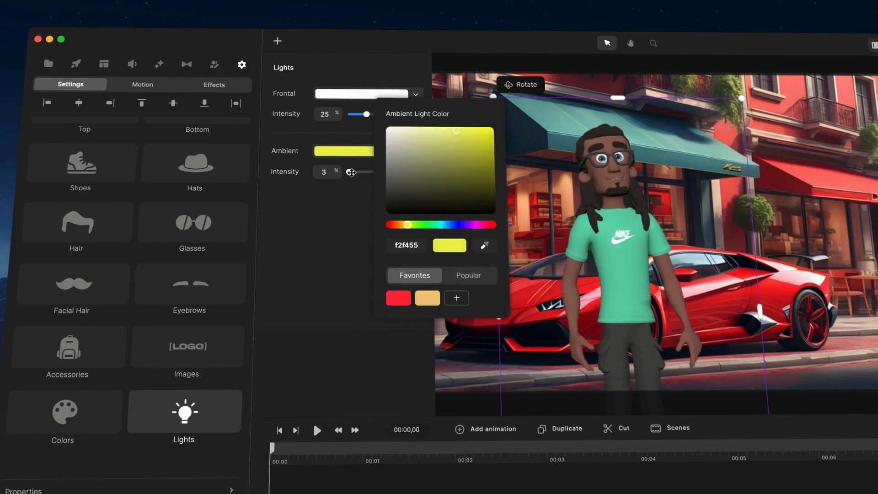
drag(351, 173, 355, 173)
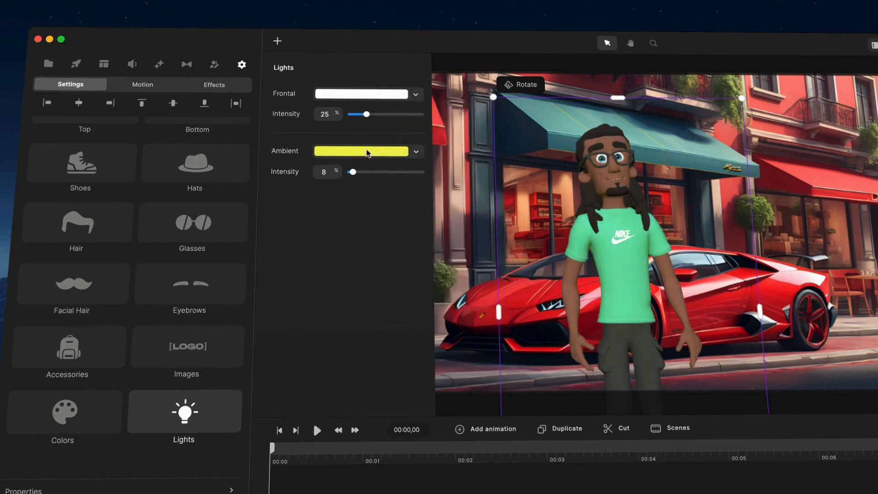
Set the ambient light's color back to white and raise its intensity slightly
click(366, 153)
drag(385, 134, 359, 121)
click(211, 411)
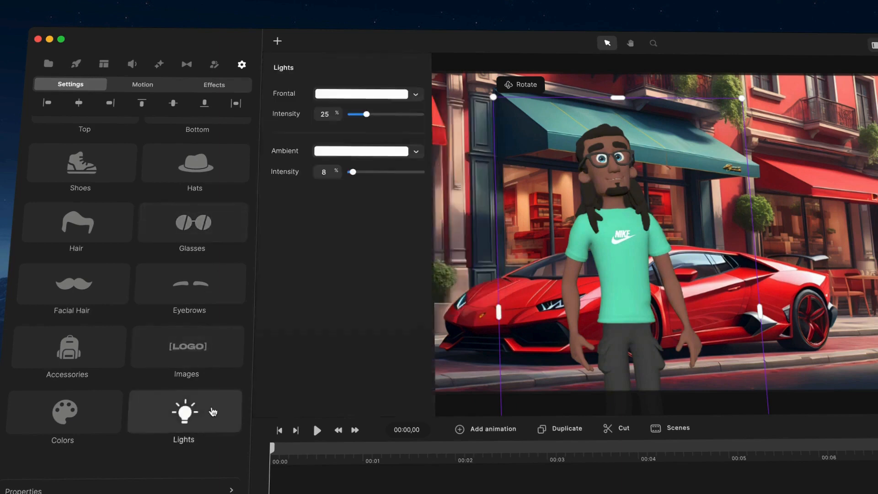
drag(352, 172, 354, 173)
Rotate the 3D character's view slightly on the canvas with the Rotate mode, and leave that mode
drag(674, 214, 634, 256)
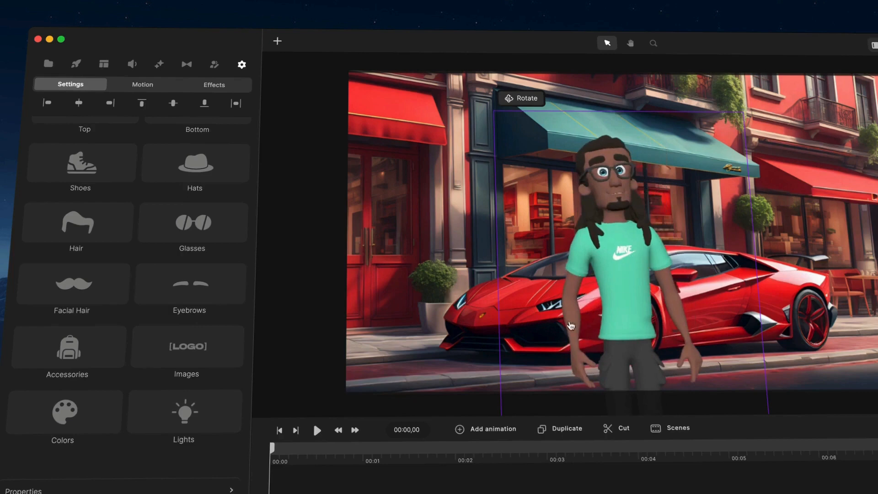
click(527, 101)
click(572, 102)
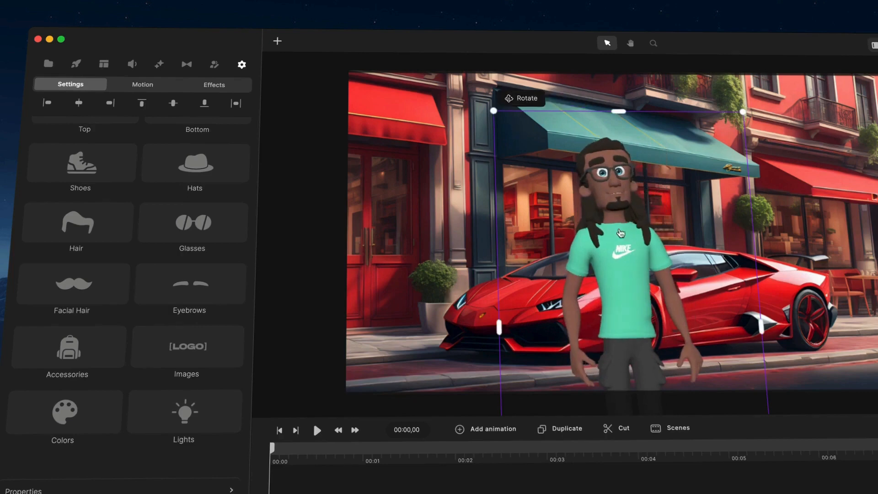
Add a Character View animation at 00:01,12 that turns the character to a side view, and scrub the timeline to preview it
click(496, 430)
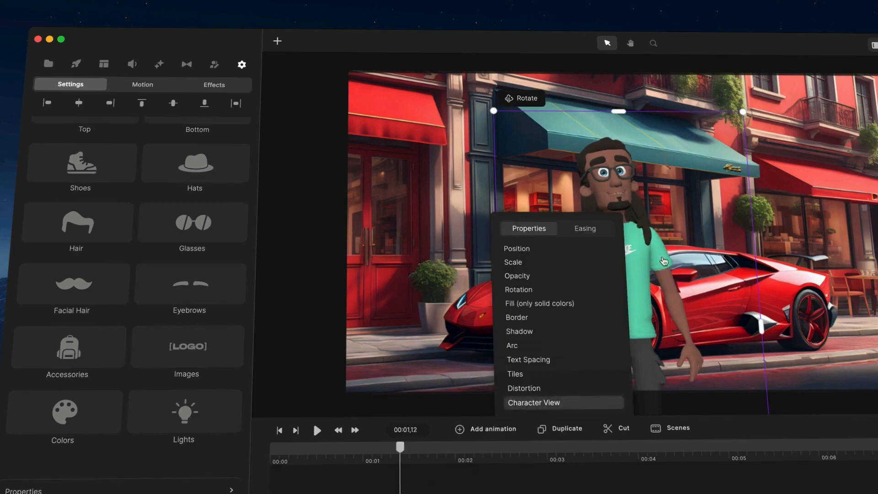
click(665, 236)
drag(680, 242, 639, 271)
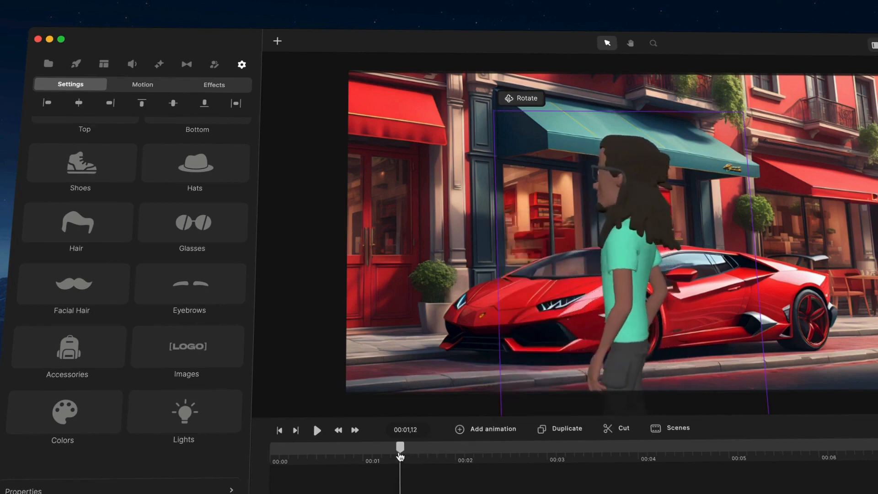
drag(400, 456, 262, 470)
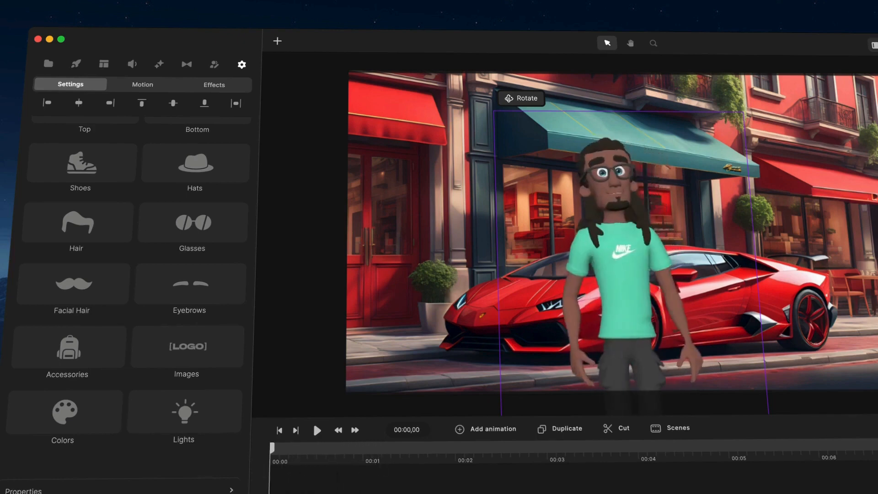
click(400, 453)
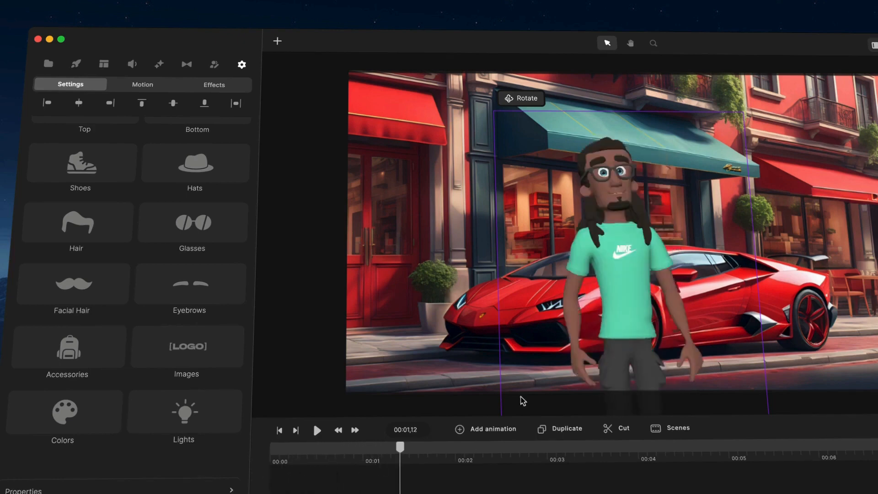
Reselect the character and move it slightly up and to the right on the canvas
click(525, 102)
click(447, 151)
click(605, 158)
click(565, 102)
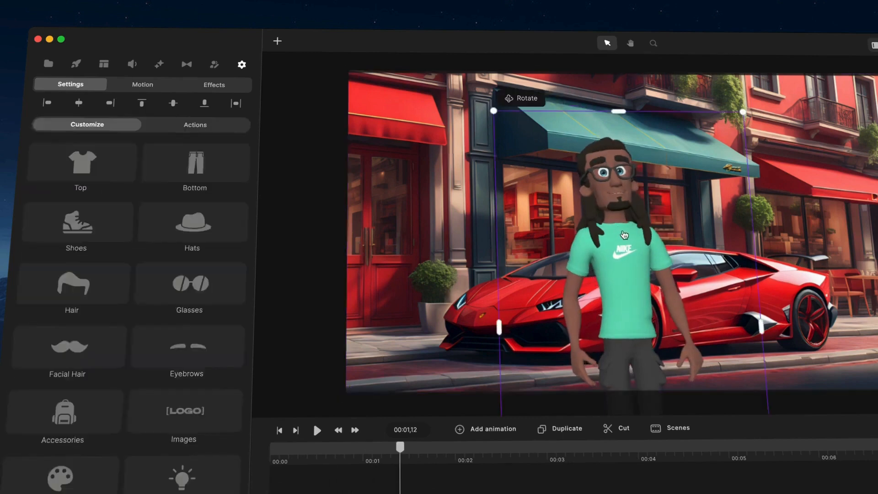
drag(624, 235, 628, 222)
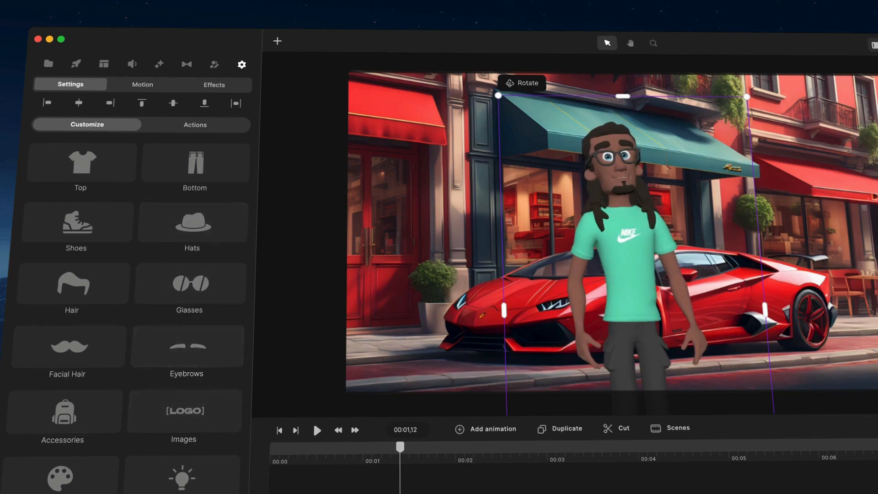
Change the character's Idle action to Wave, scrub through it and return the playhead to the start
click(196, 124)
click(123, 151)
scroll(312, 134, down, 5)
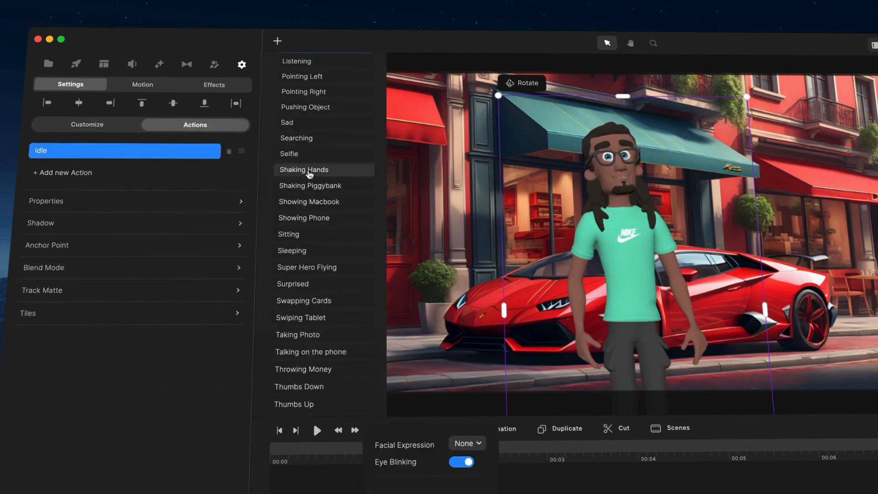
scroll(312, 171, up, 5)
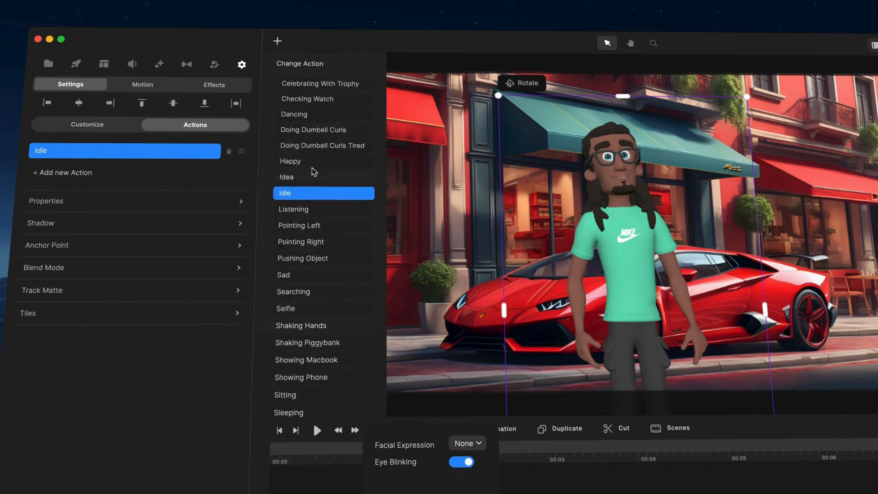
scroll(312, 168, down, 8)
click(300, 295)
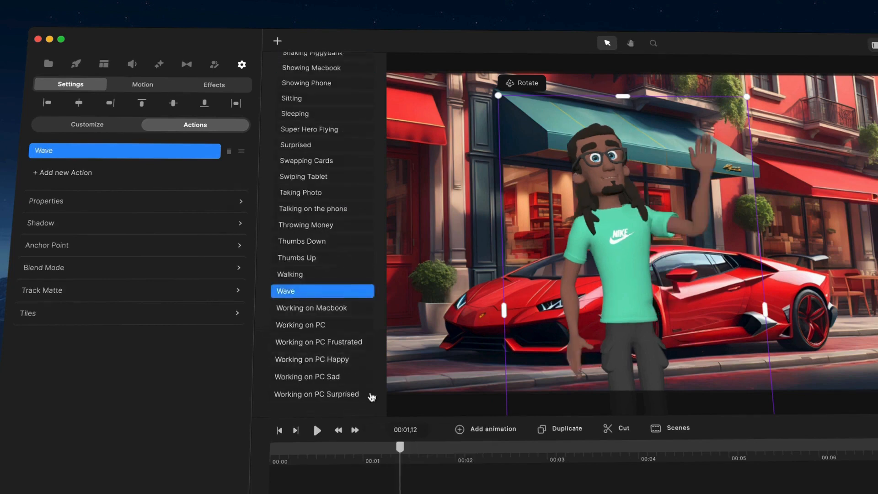
drag(402, 452, 327, 460)
click(279, 430)
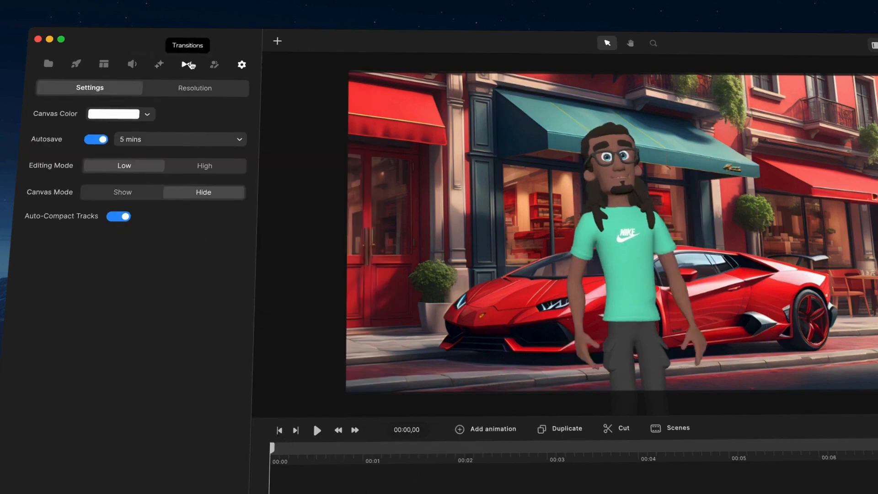
In the AI text-to-speech tool, audition several male voices and choose Charlie as the speaking voice
click(134, 64)
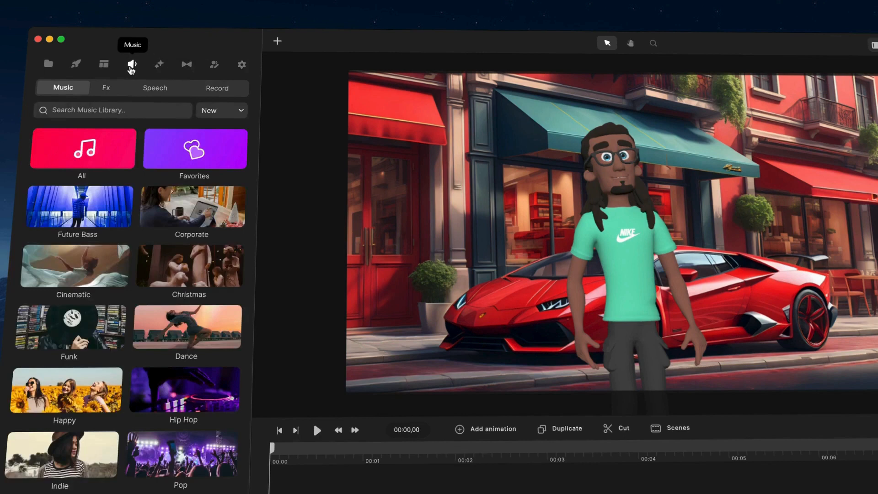
click(158, 88)
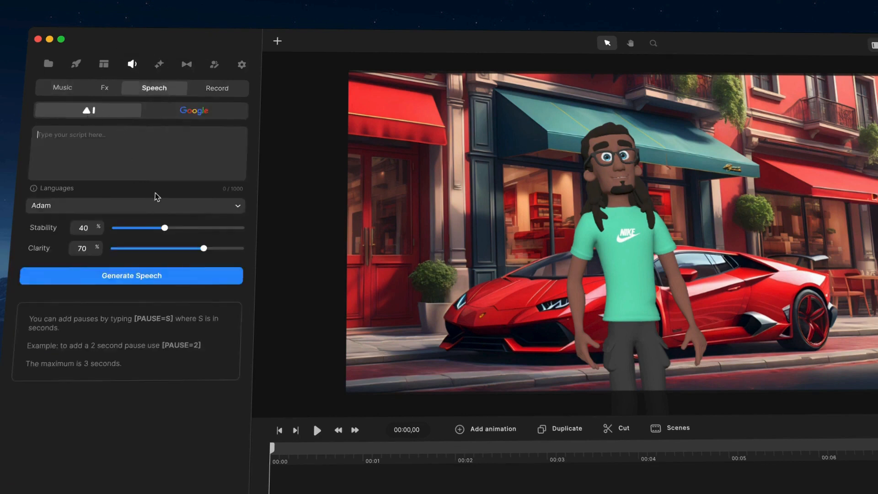
click(237, 207)
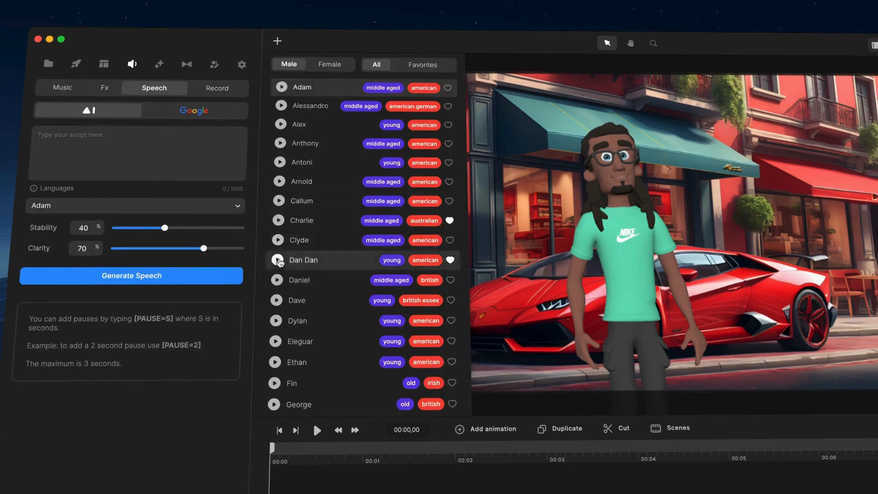
click(278, 241)
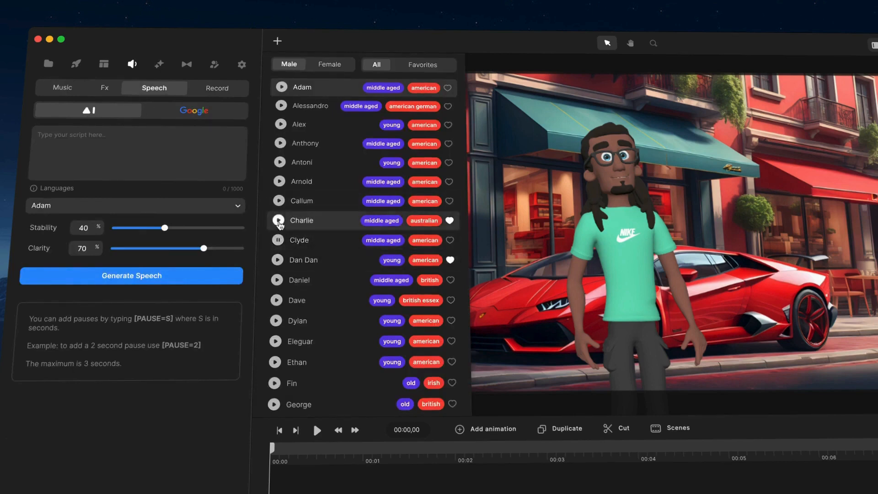
scroll(280, 224, down, 10)
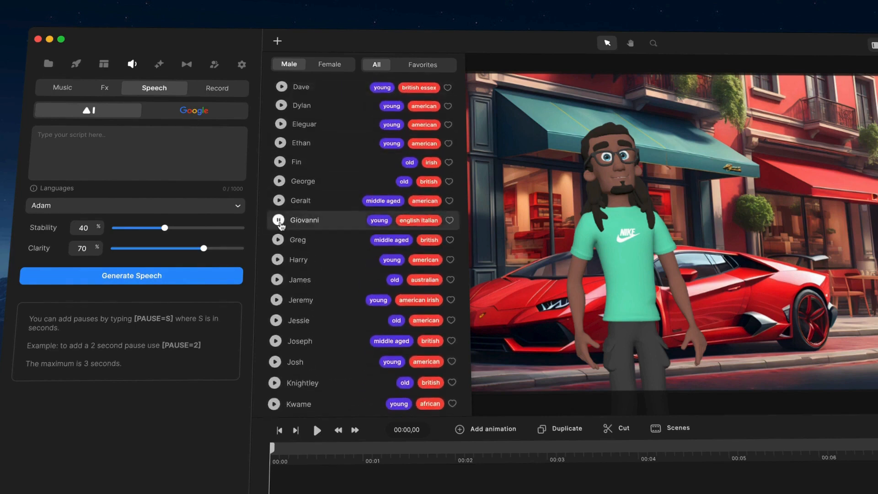
click(279, 182)
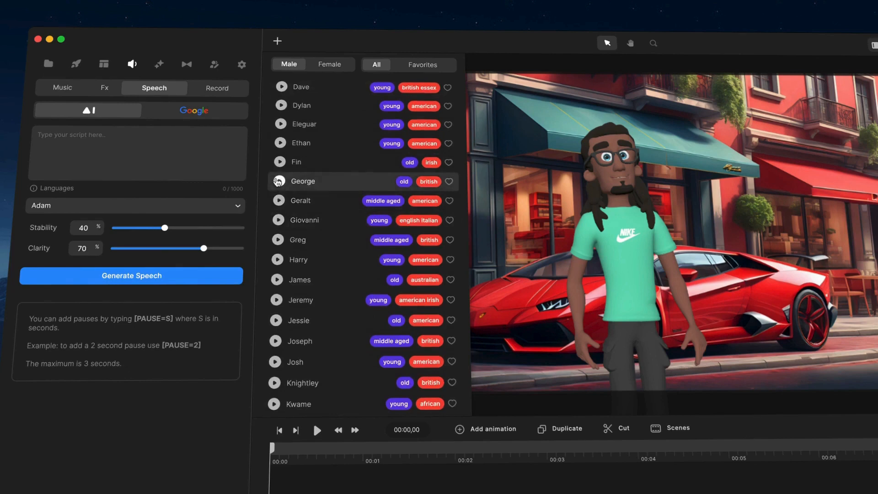
scroll(279, 182, up, 10)
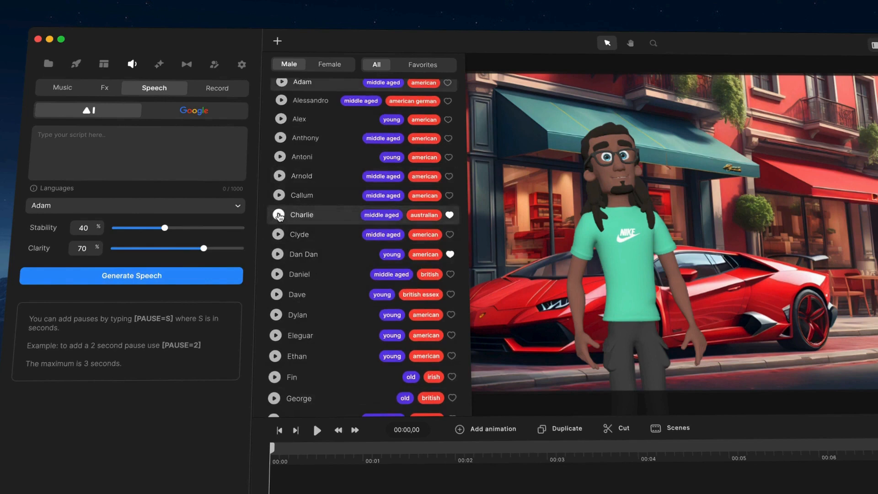
click(330, 216)
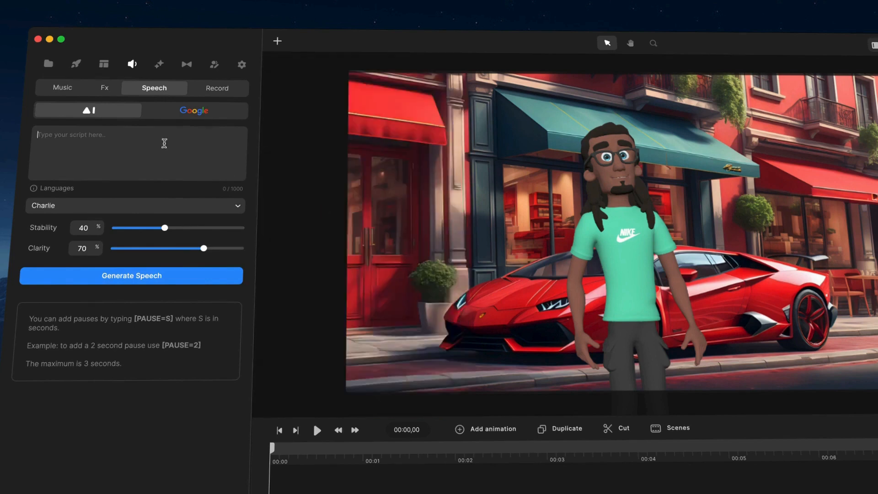
Generate speech from the script "Hey I'm Tom one of the amazing 3d characters in create studio." and regenerate it with Stability at 25%
click(165, 144)
text(H)
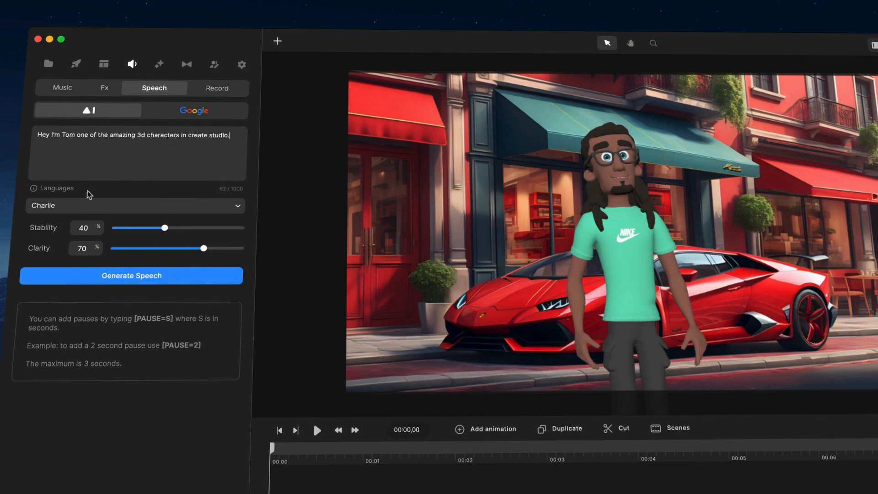
click(145, 277)
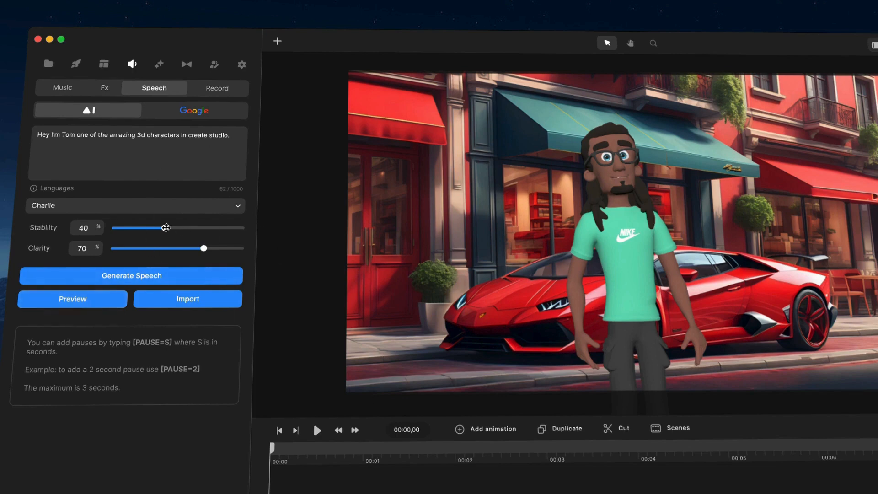
drag(166, 227, 146, 228)
click(118, 279)
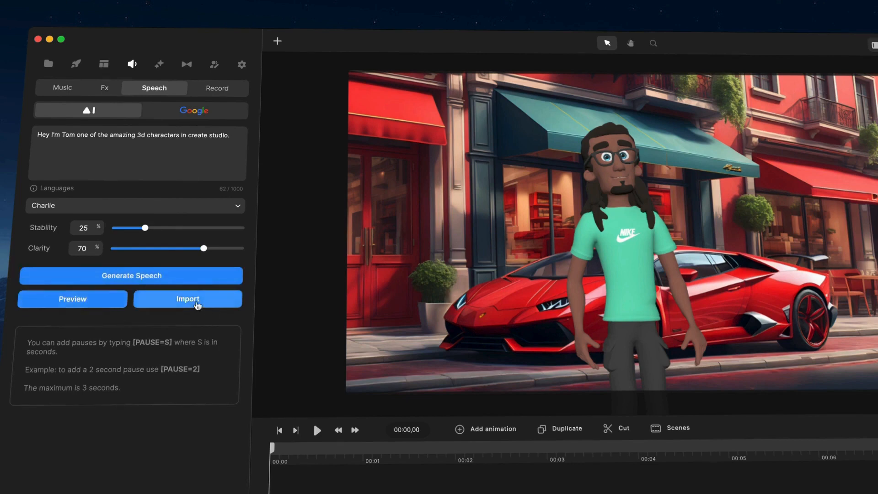
Import the generated speech, place it at the start of the timeline above the character clip and play it back
click(197, 302)
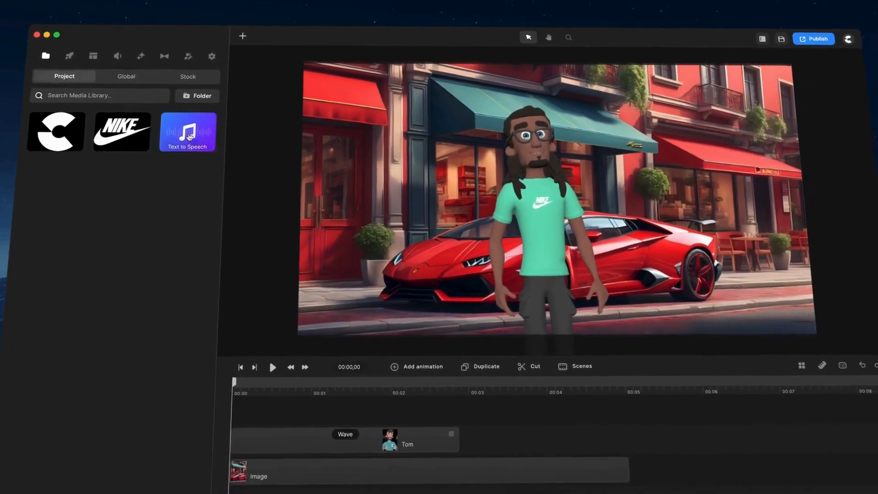
drag(190, 137, 260, 413)
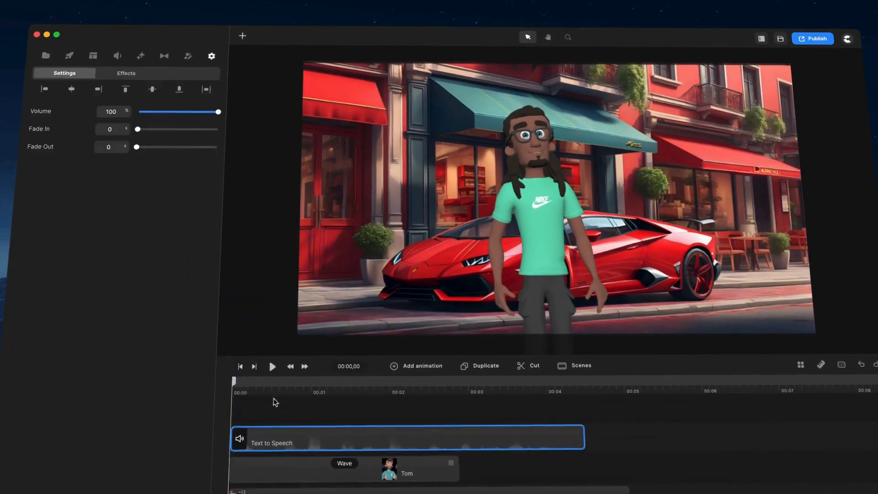
click(272, 366)
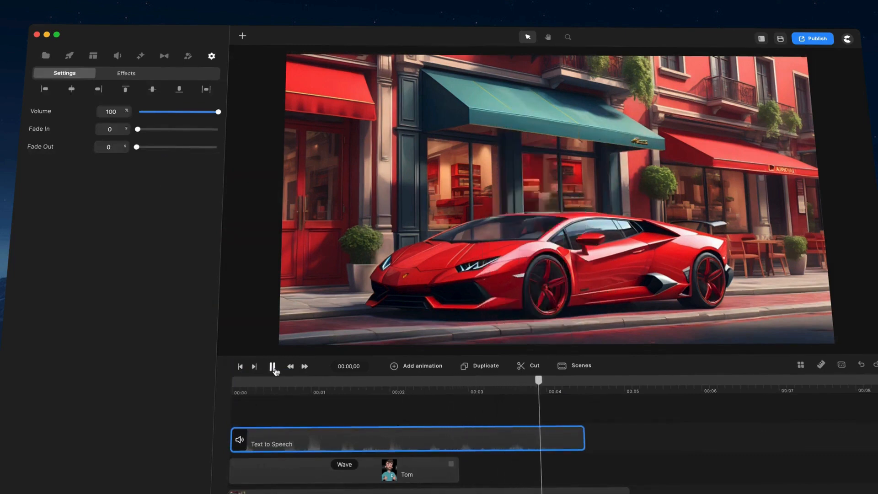
Add a Thumbs Up action after the character's Wave action and move the playhead back to 00:00,22
click(406, 471)
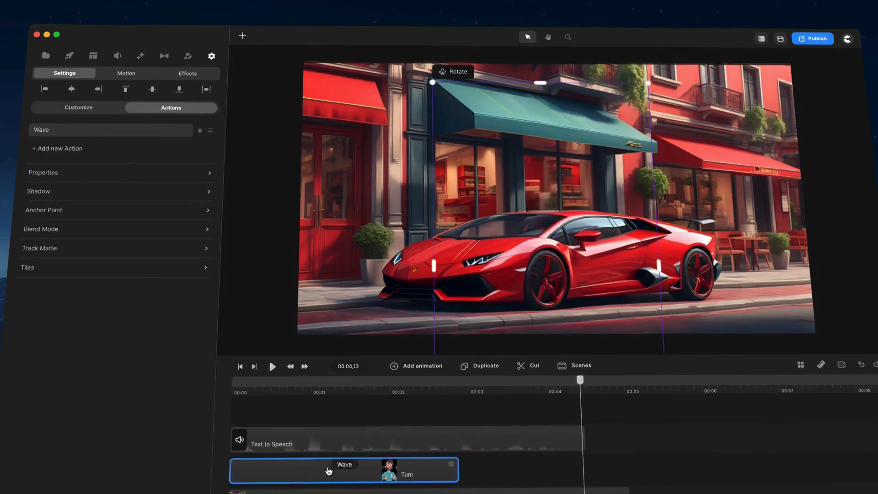
click(64, 149)
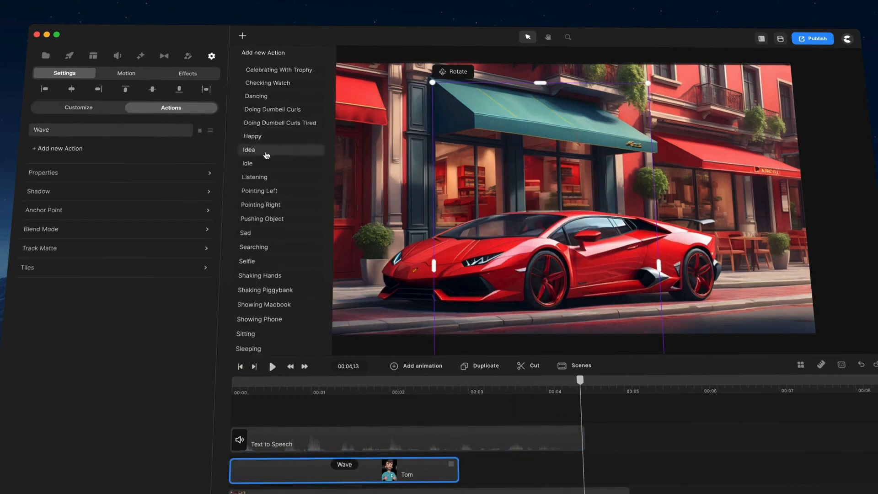
scroll(268, 183, down, 6)
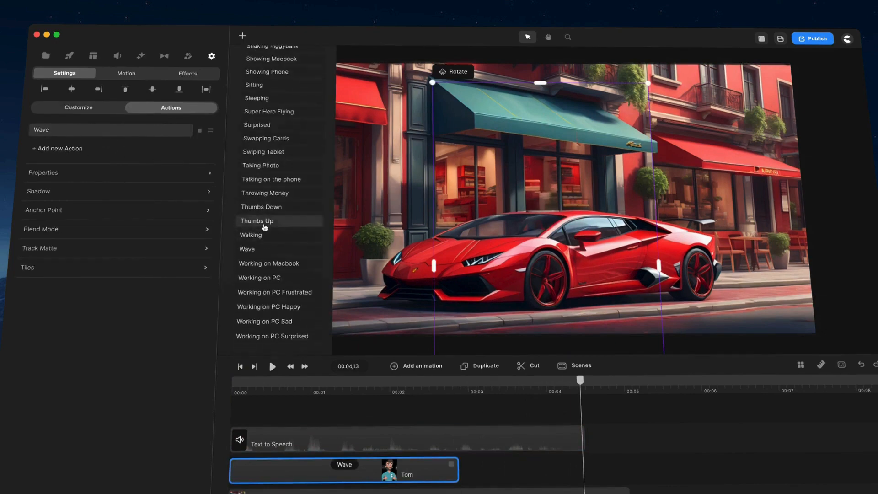
click(262, 221)
drag(509, 381, 292, 380)
click(328, 435)
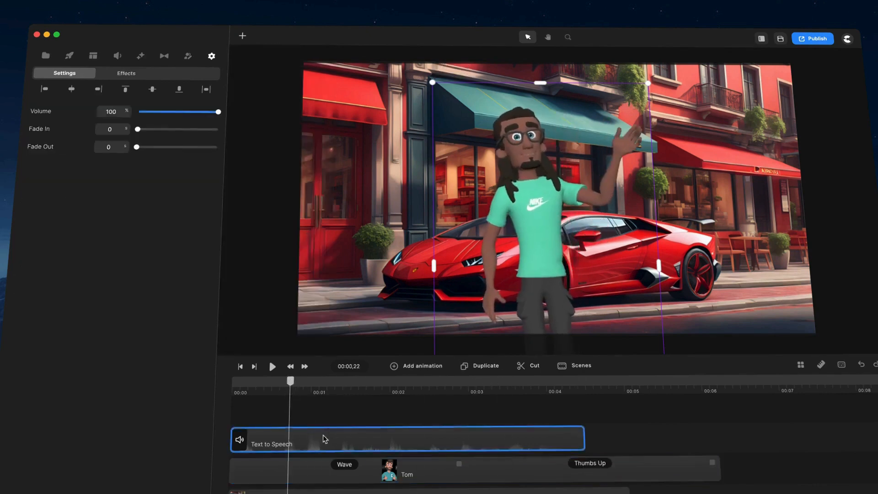
right_click(324, 440)
click(302, 420)
click(308, 442)
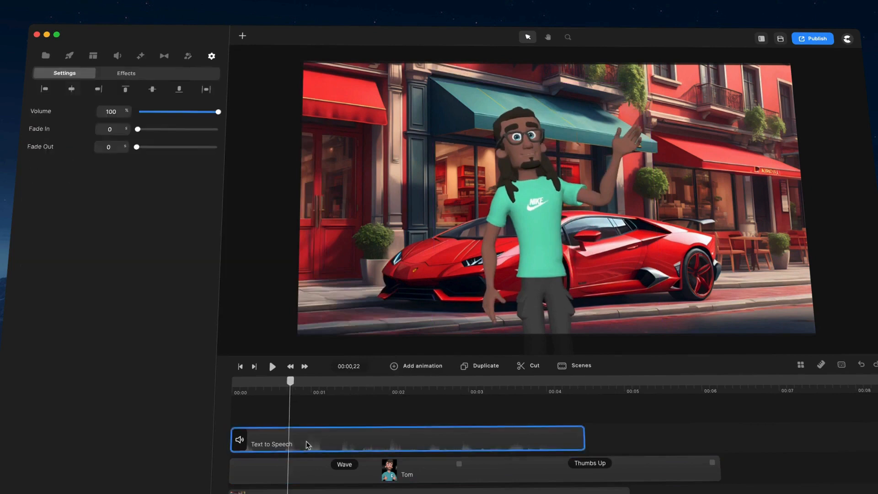
Move the Text to Speech clip so it starts about 0.2 seconds into the timeline, and return the playhead to the start
drag(290, 391, 329, 392)
drag(304, 444, 752, 440)
right_click(753, 440)
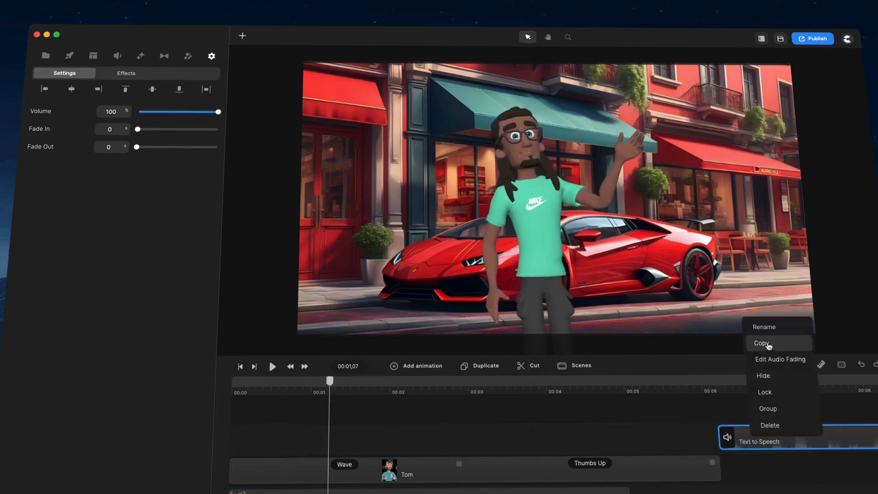
click(738, 441)
drag(738, 441, 276, 435)
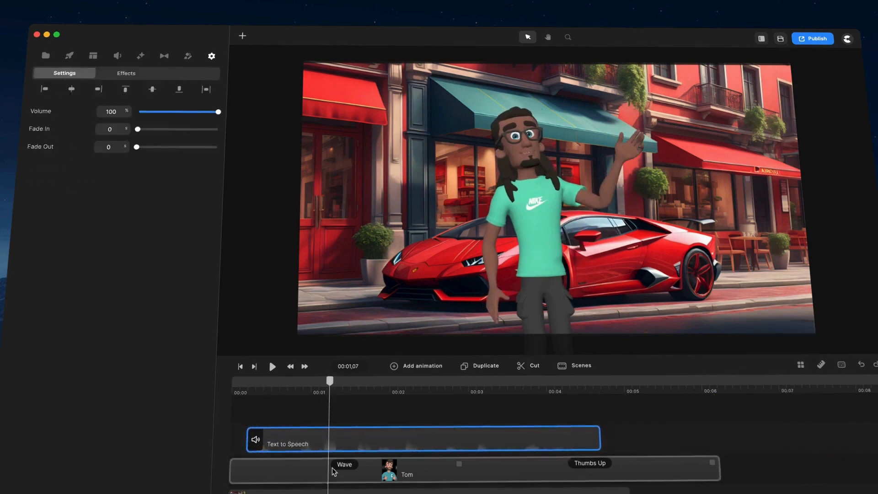
drag(329, 384, 192, 395)
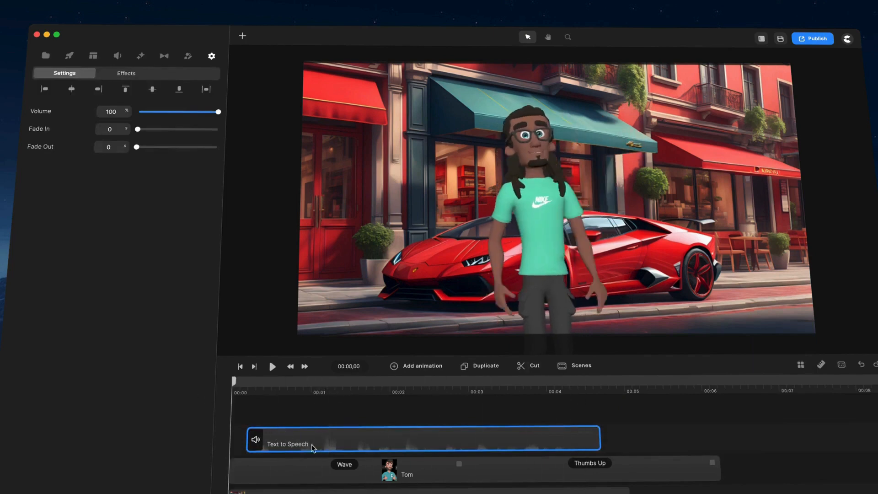
Lip-sync the 3D character to the Text to Speech clip and play the scene from the start
right_click(316, 446)
click(360, 298)
drag(237, 384, 170, 376)
click(273, 367)
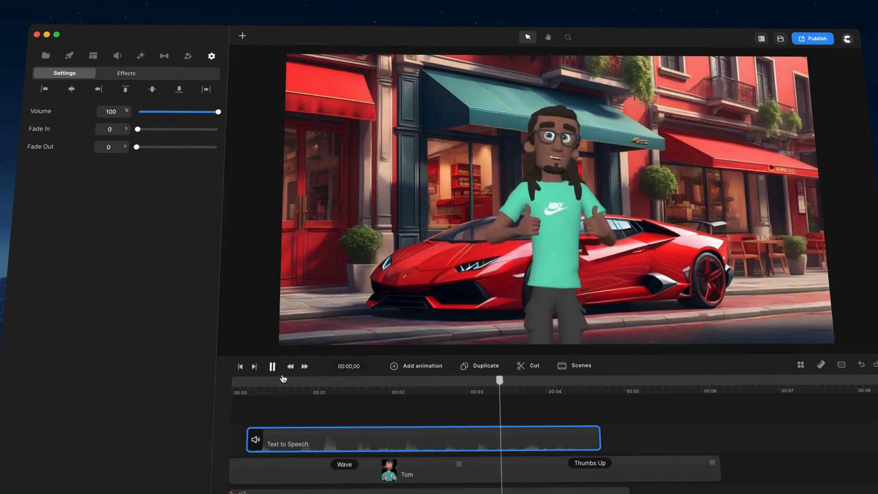
key(space)
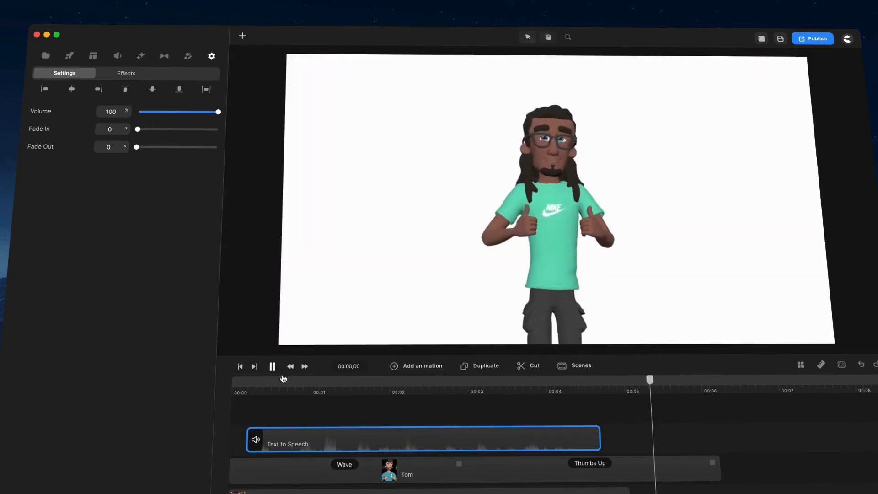
Extend the background image clip to the end of the character clip and move the playhead to 00:04,28
scroll(567, 461, down, 2)
click(624, 436)
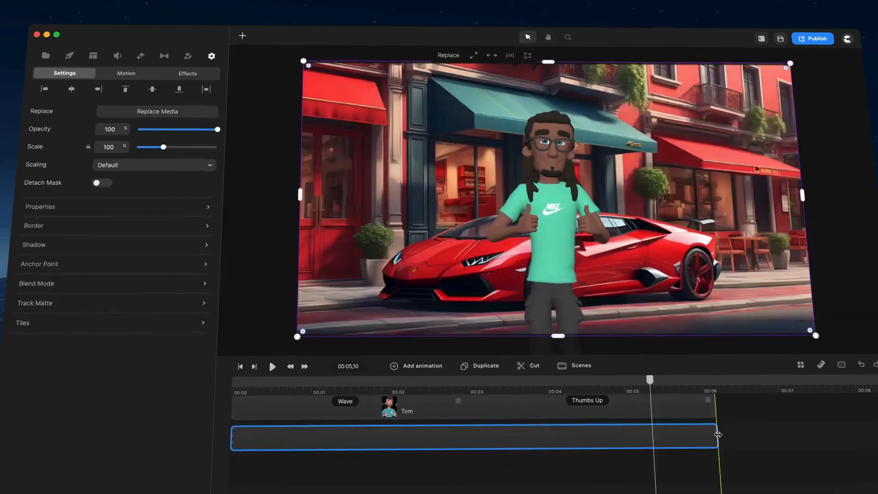
click(744, 435)
scroll(745, 435, up, 2)
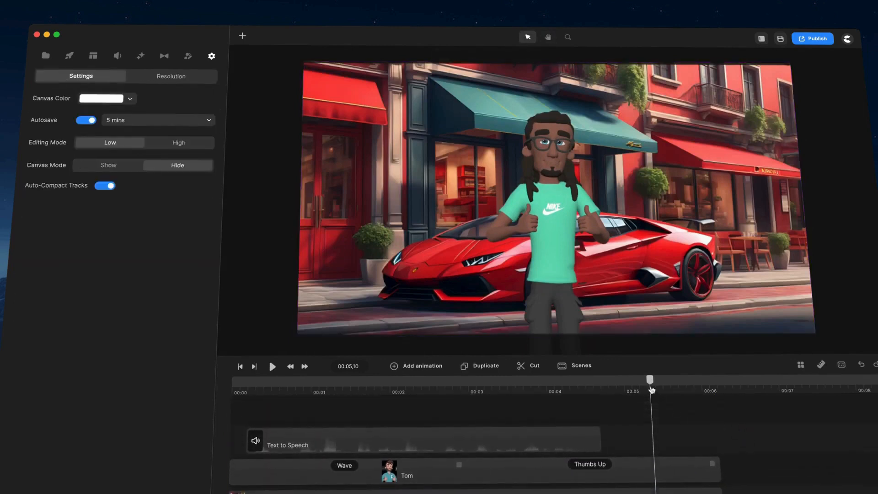
drag(652, 390, 617, 434)
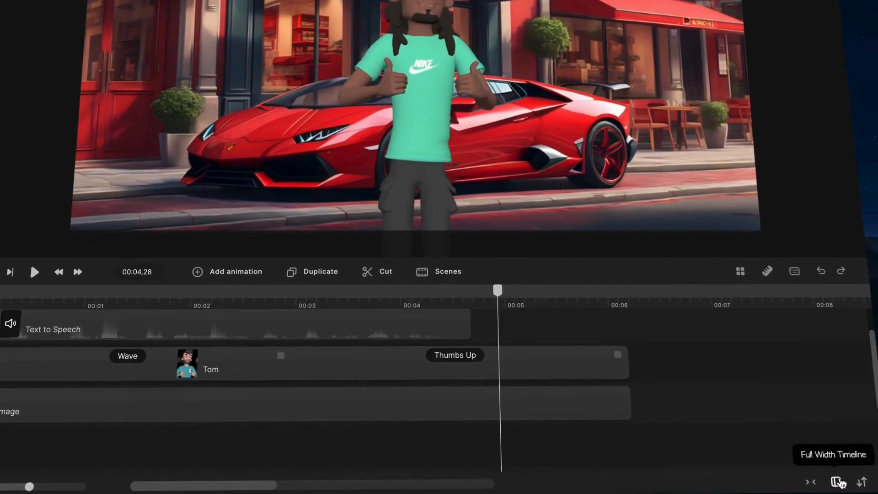
Try the Medium and Small track sizes on the timeline
click(863, 482)
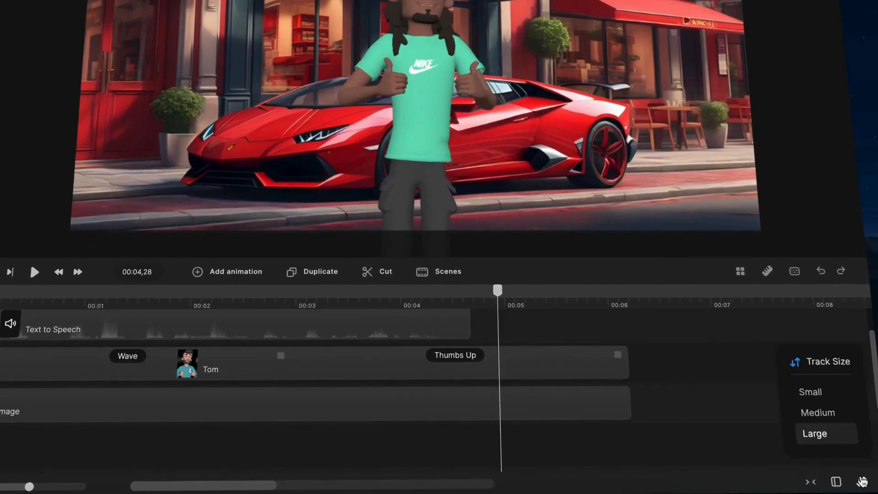
click(833, 416)
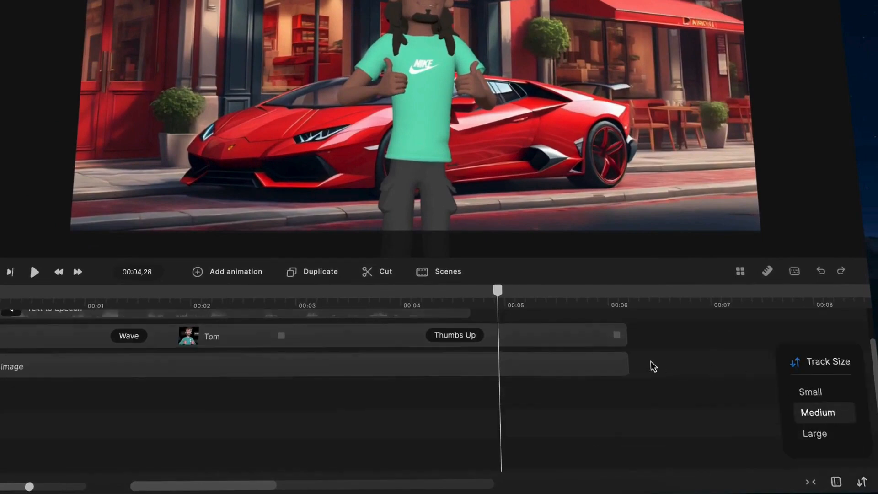
scroll(651, 365, up, 2)
click(828, 395)
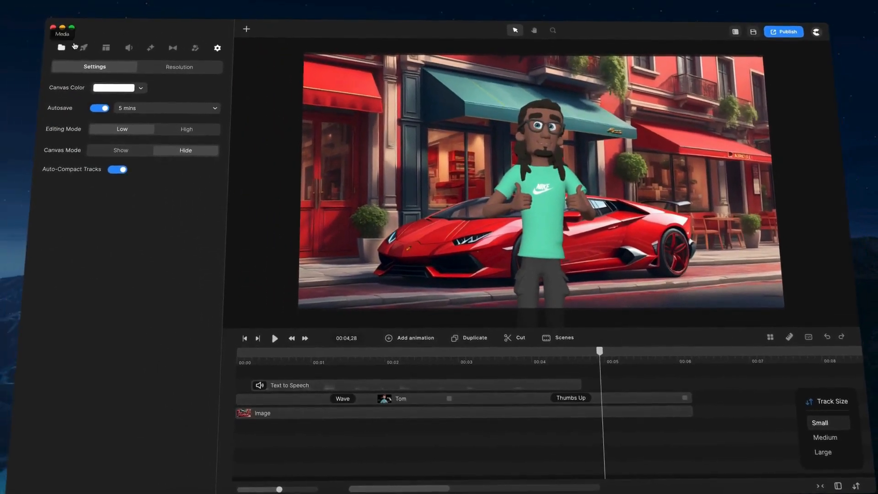
Show the elements library and set the timeline's track size to Large
click(83, 47)
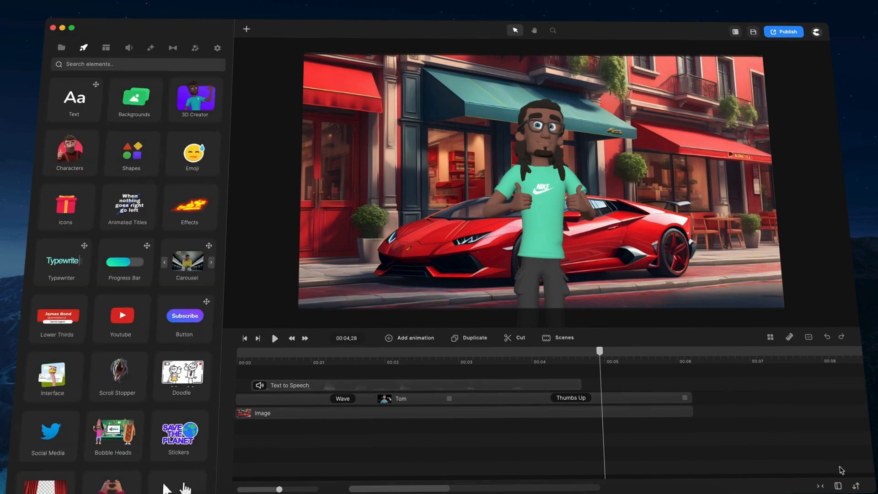
click(857, 486)
click(842, 454)
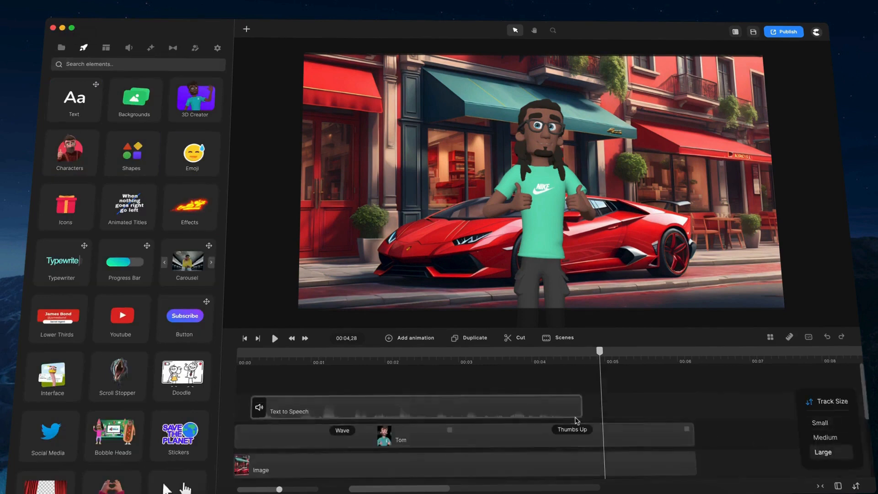
View the options of the character's Thumbs Up action, close them and move the playhead to 00:03,20
click(574, 432)
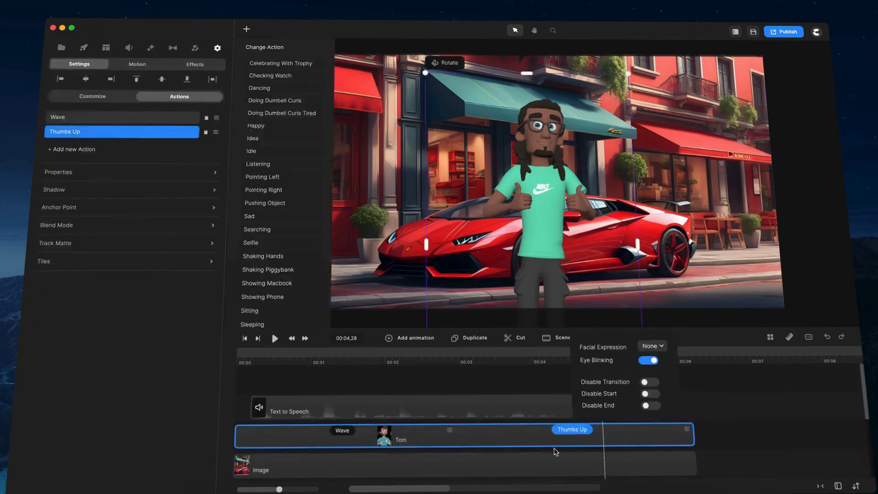
click(553, 449)
click(484, 446)
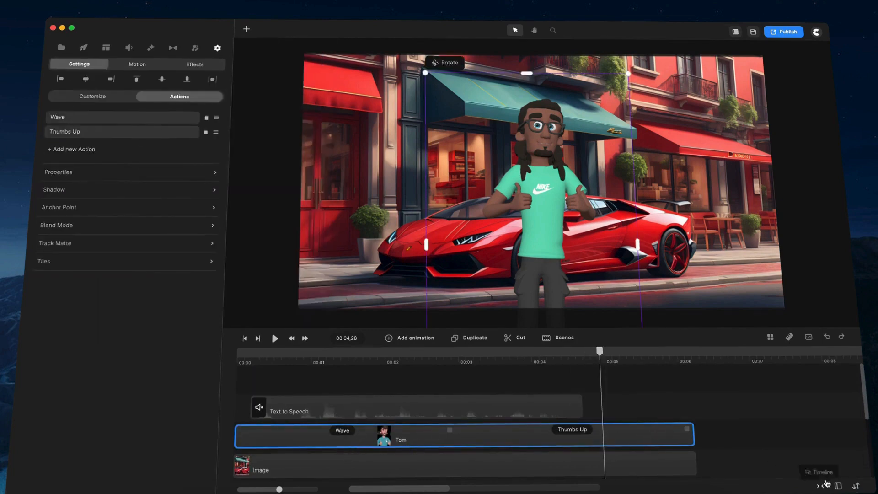
click(508, 362)
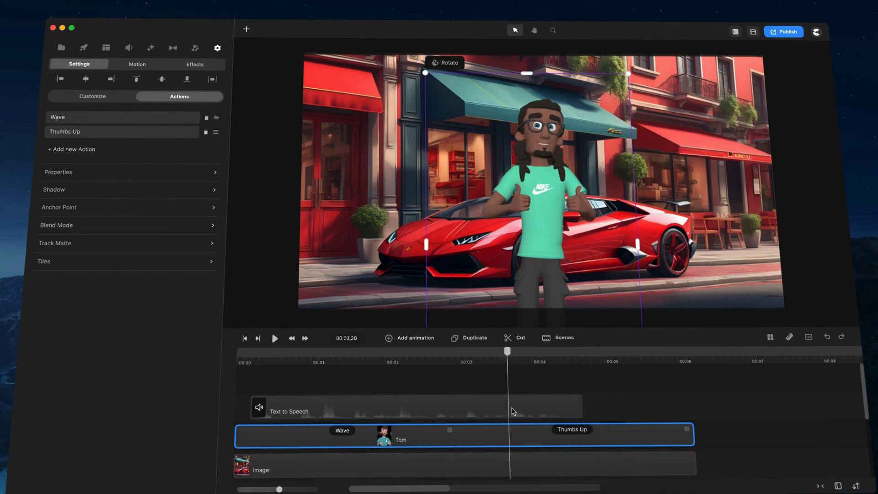
Add an animation to the character's clip at 00:03,20
click(516, 434)
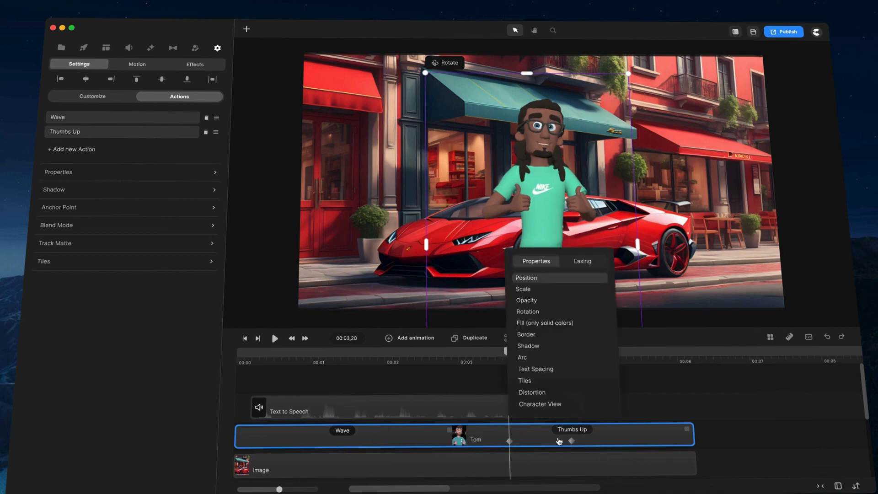
Try the Small track size by expanding and collapsing the character's track, and return the timeline to Large
click(856, 486)
click(828, 424)
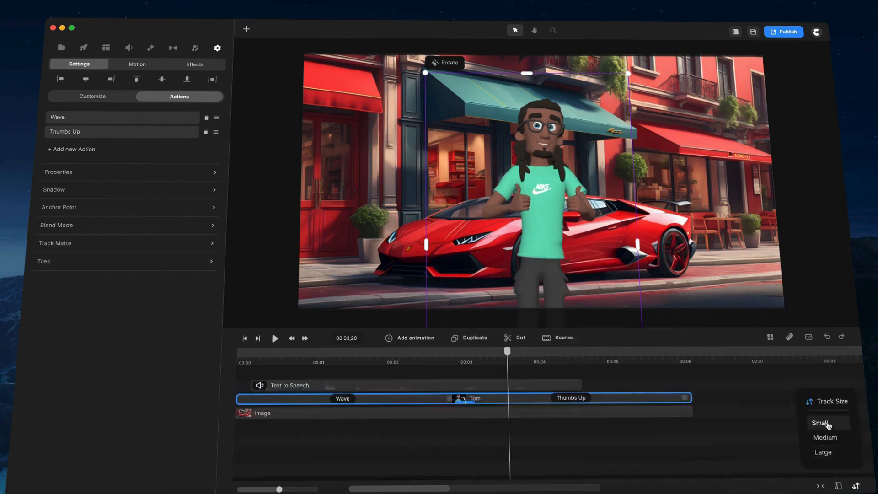
click(466, 404)
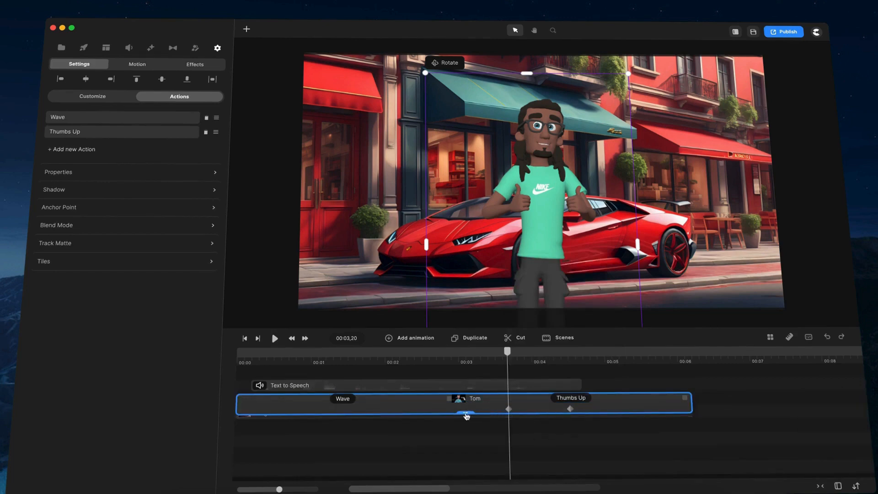
click(466, 414)
click(856, 486)
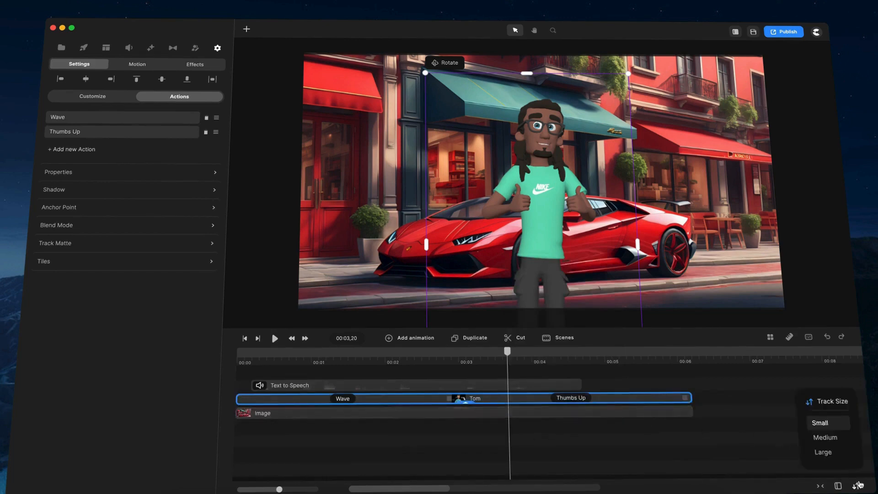
click(837, 458)
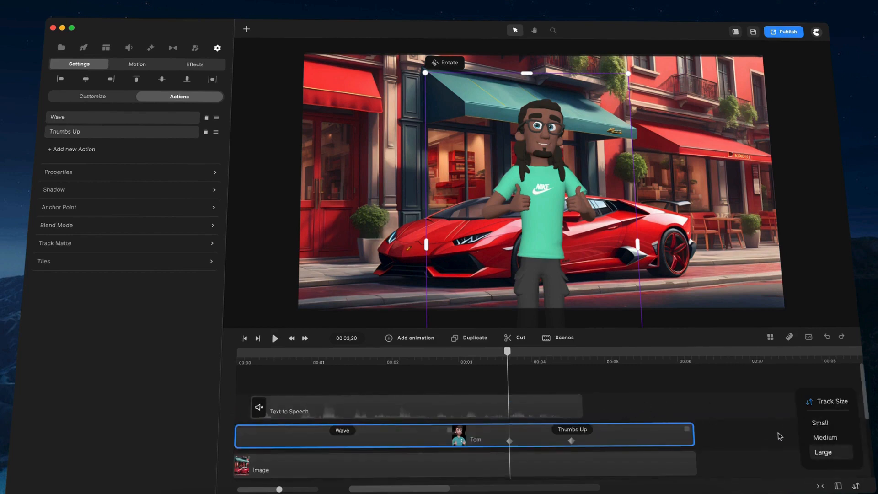
click(670, 399)
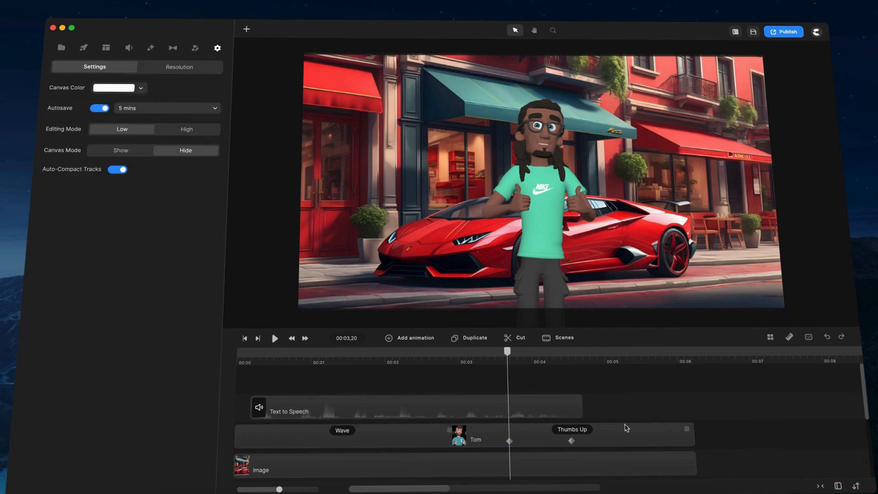
Add three default text layers to the timeline at 00:03,20
scroll(641, 416, down, 2)
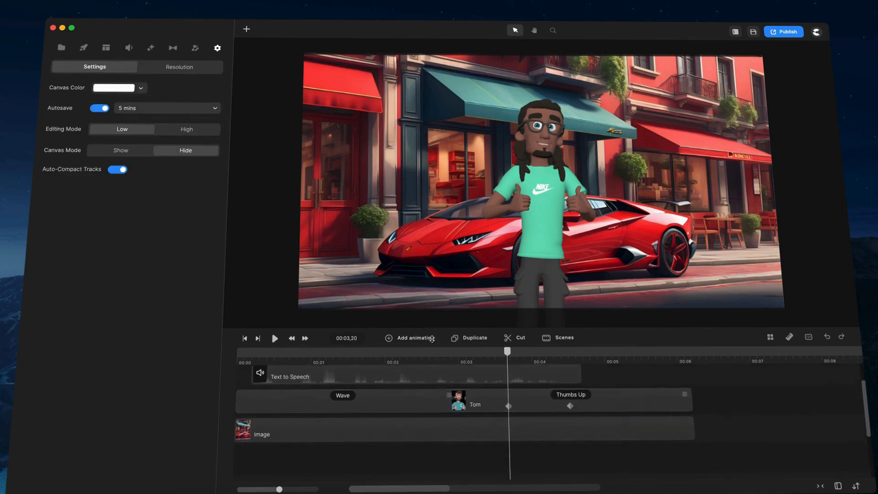
scroll(633, 403, up, 2)
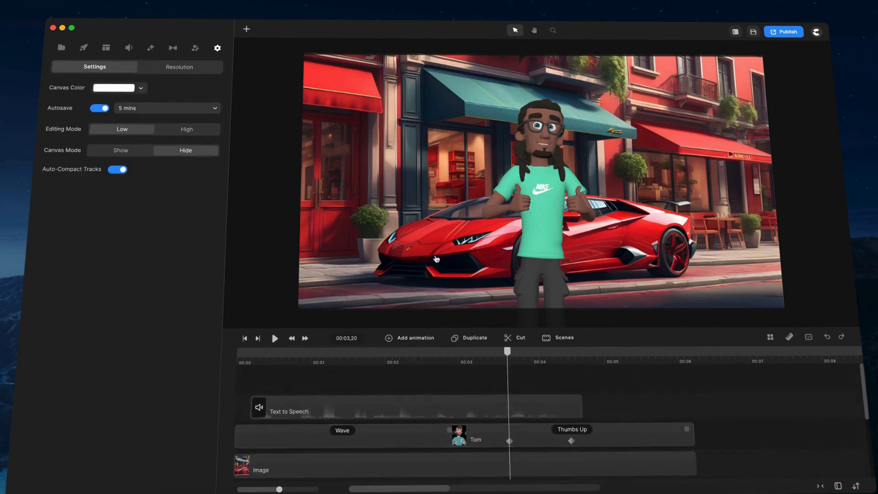
key(t)
key(t)
key(t)
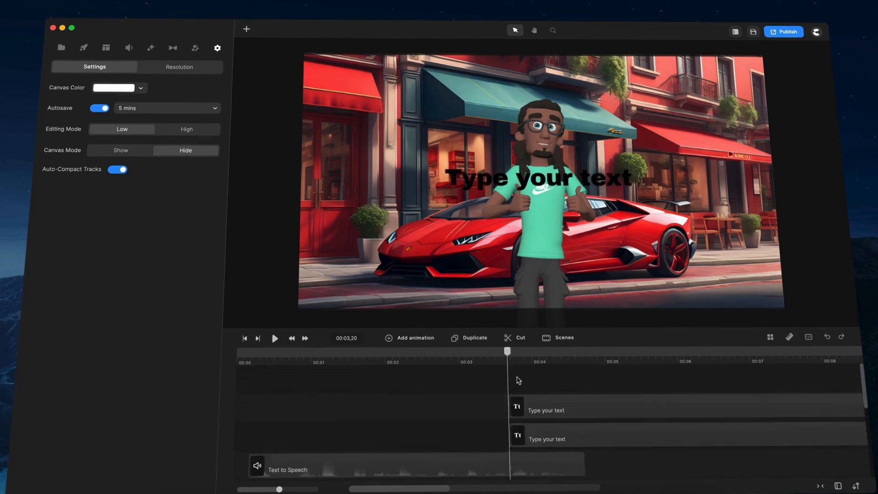
scroll(476, 383, down, 3)
scroll(476, 382, up, 3)
Delete the three "Type your text" clips from the timeline
click(525, 403)
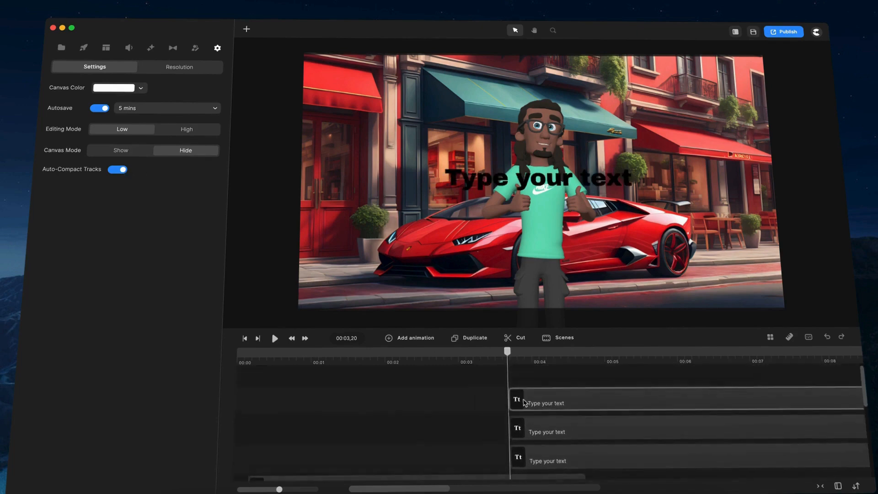
right_click(525, 402)
click(541, 390)
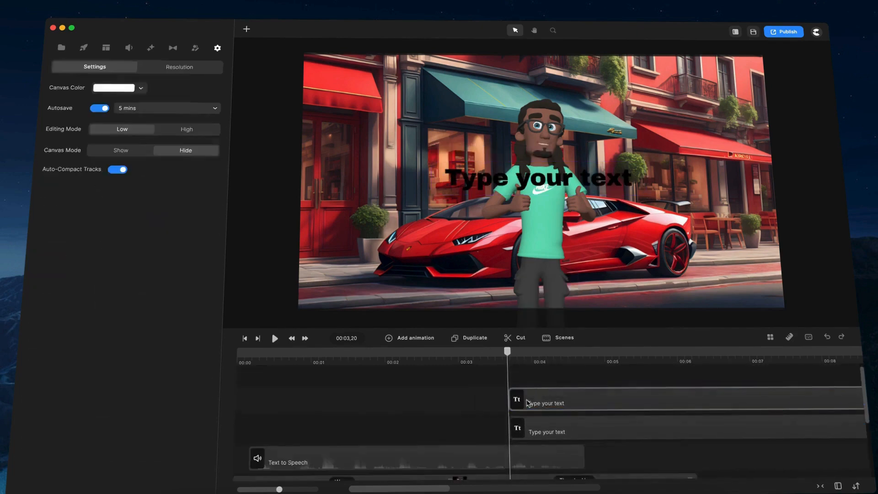
right_click(539, 402)
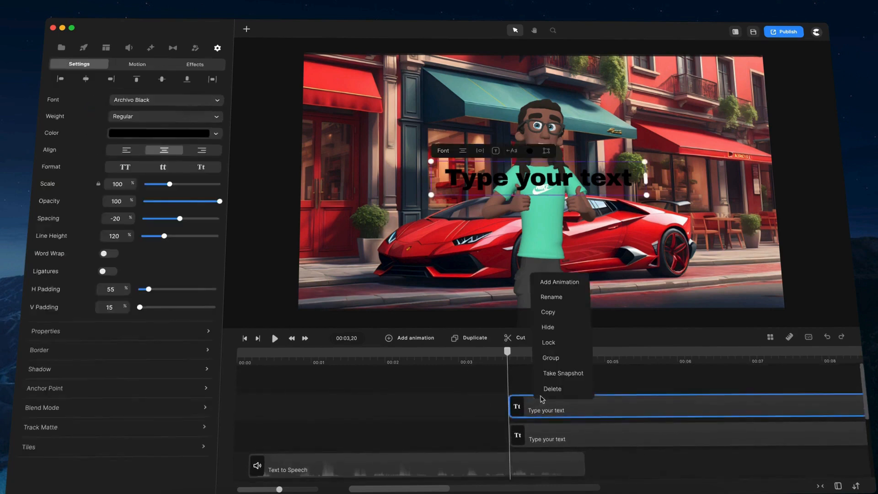
click(550, 388)
right_click(549, 404)
click(551, 390)
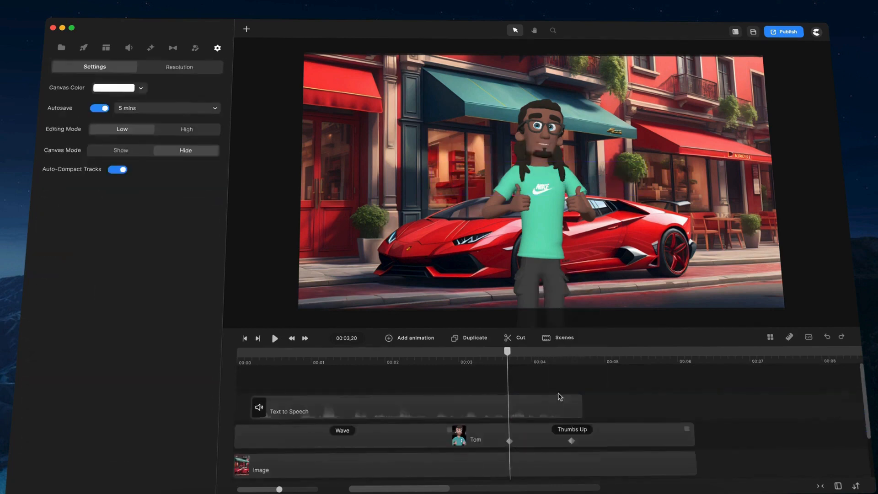
Add the Promo 8 scene from the Amazing Social Media Pack to the project scenes
scroll(645, 406, down, 2)
scroll(649, 402, up, 2)
click(556, 341)
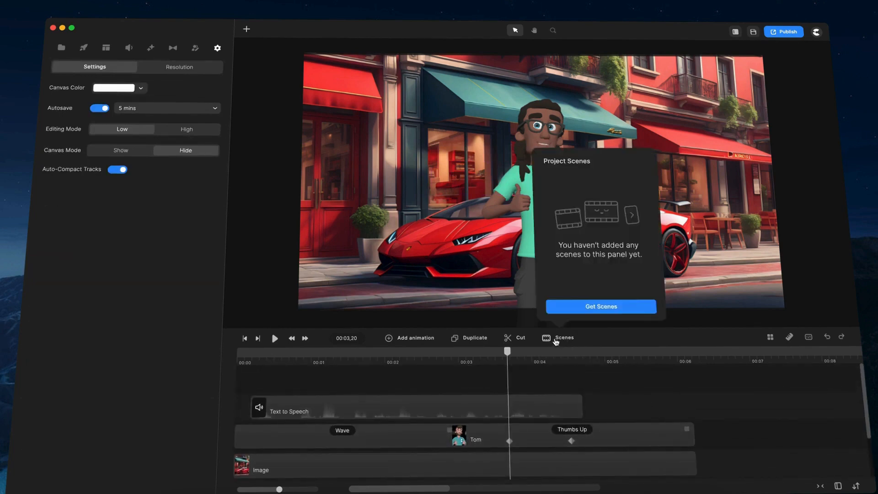
click(602, 305)
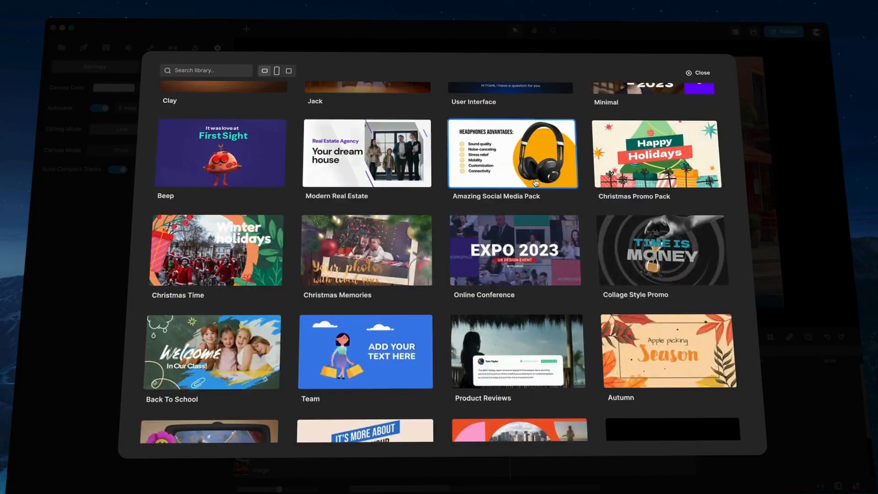
scroll(535, 209, up, 2)
click(566, 215)
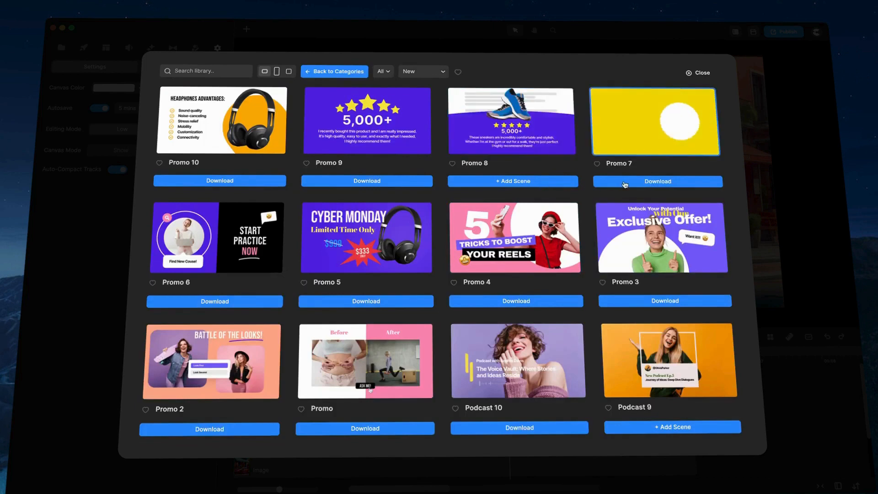
click(552, 182)
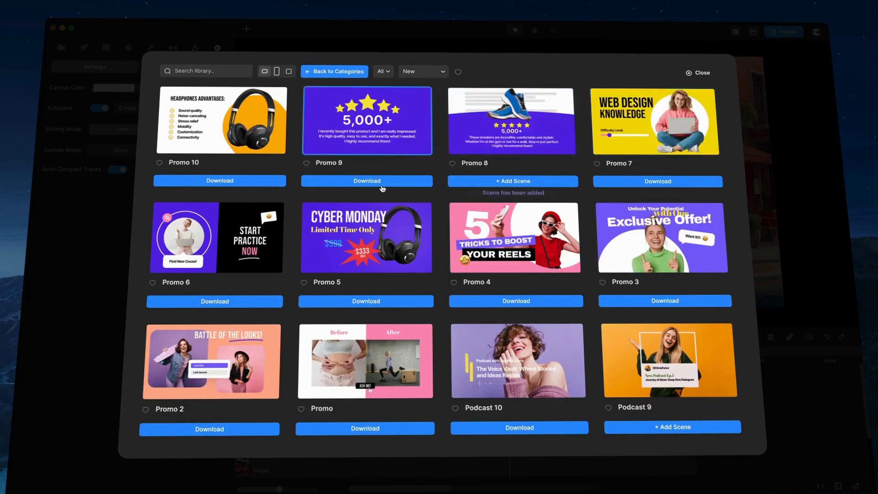
Download the Promo 7 scene, add it to the project scenes and close the scene library
scroll(398, 217, down, 2)
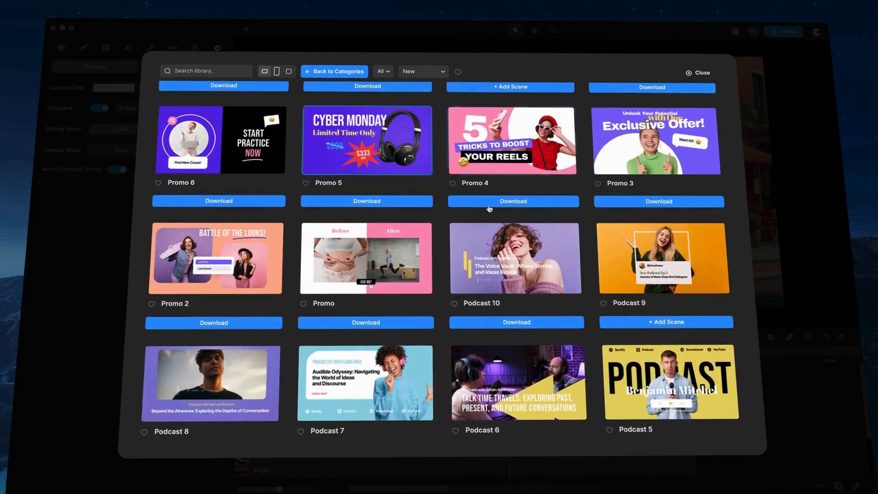
scroll(663, 187, up, 2)
click(670, 182)
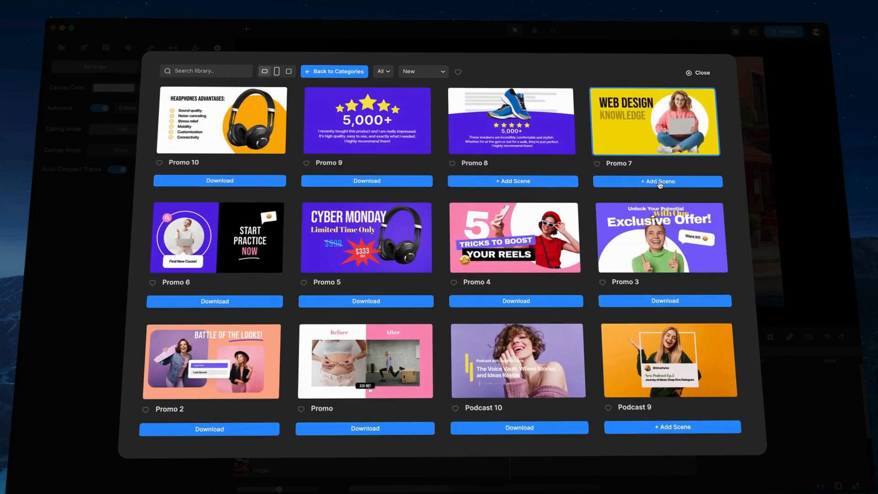
click(660, 184)
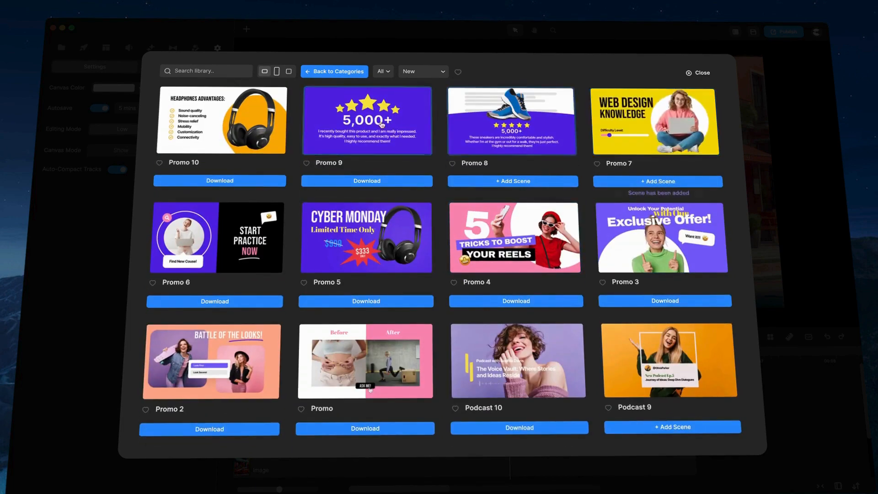
click(697, 74)
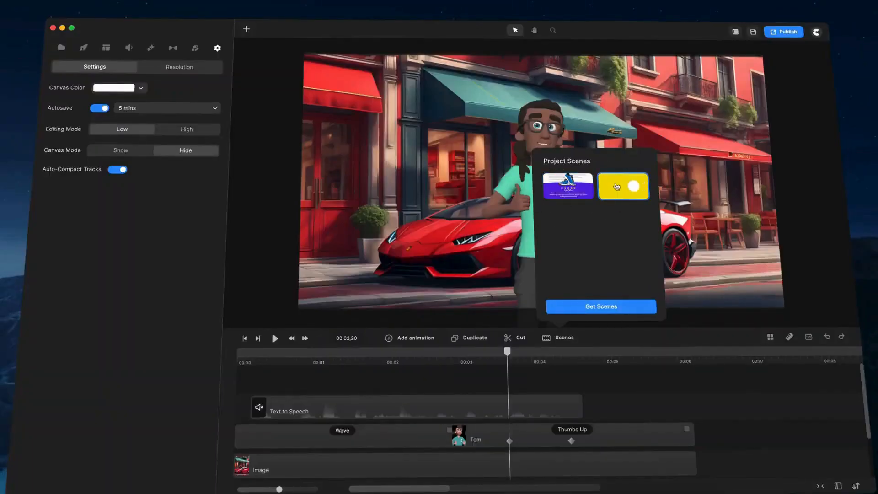
Place the Web Design Knowledge scene after the Text to Speech clip on the timeline, followed directly by the sneaker scene
drag(623, 188, 609, 410)
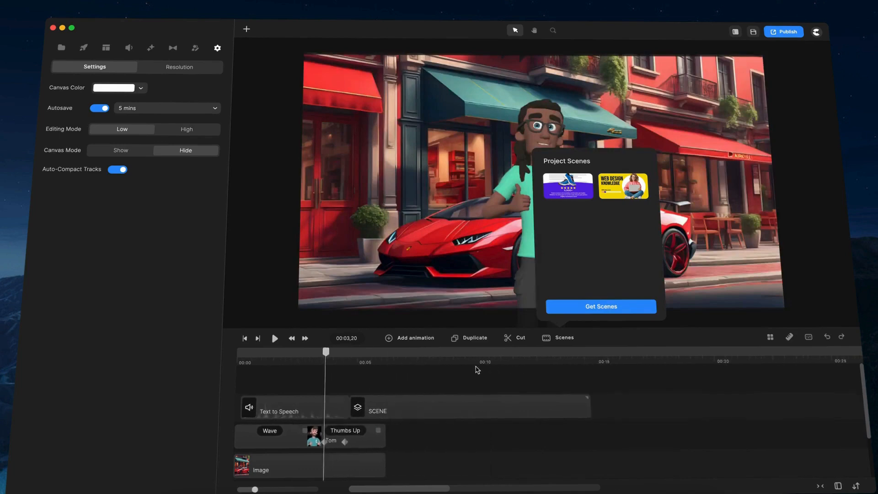
drag(569, 186, 616, 414)
click(640, 409)
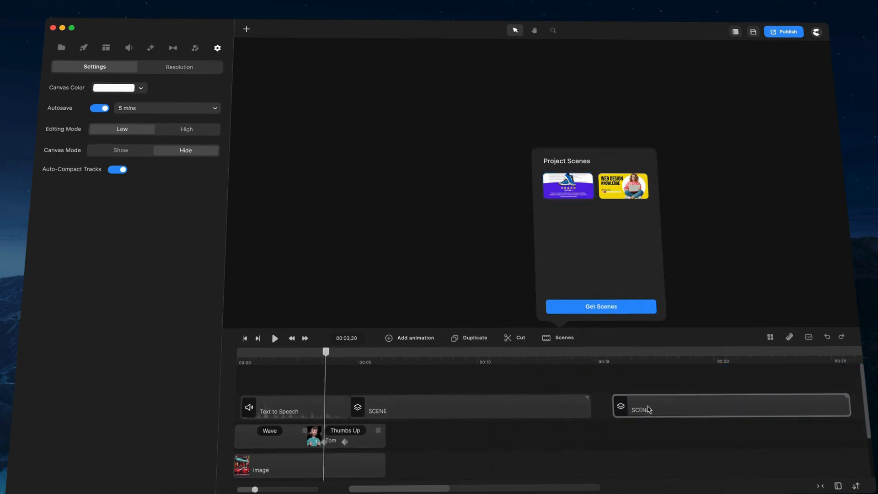
drag(642, 409, 621, 407)
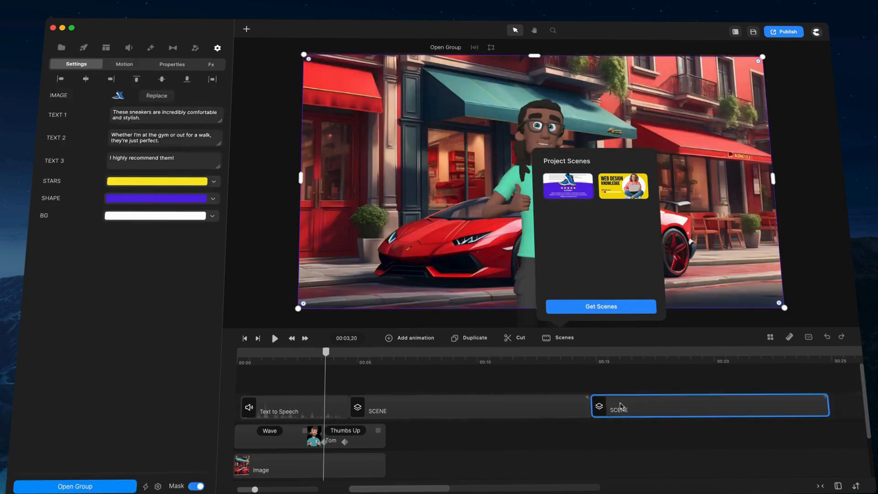
Scrub through the placed scenes, close the project scenes list and move the playhead back to 00:00,28
drag(505, 357, 626, 375)
click(582, 384)
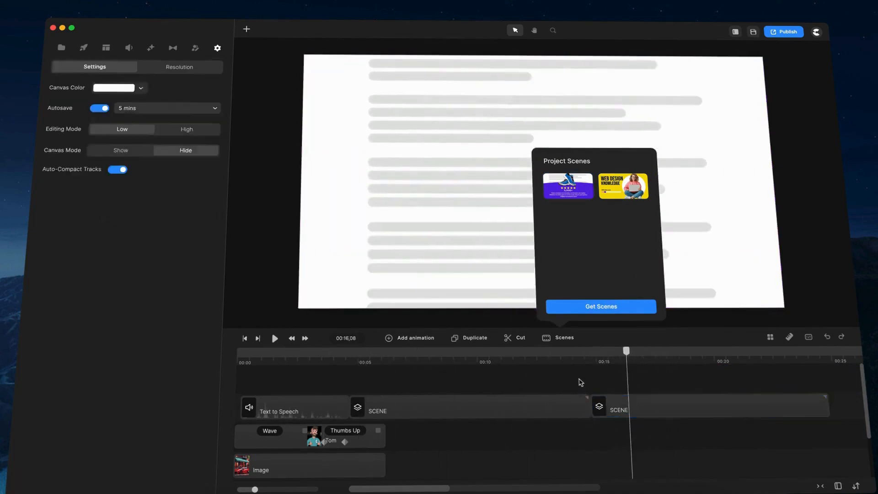
click(564, 341)
drag(564, 353, 725, 354)
drag(704, 386, 269, 393)
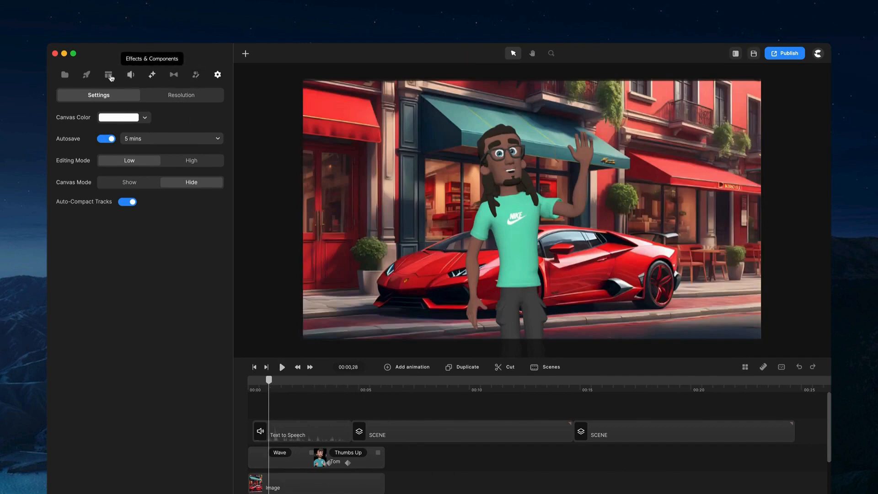
Add a default text layer at 00:00,28 and delete it
click(246, 55)
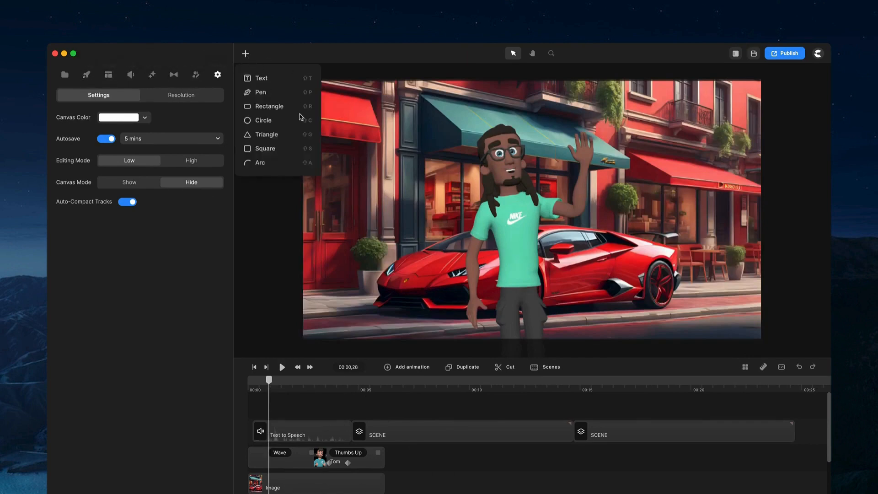
drag(262, 80, 264, 122)
click(268, 84)
click(487, 201)
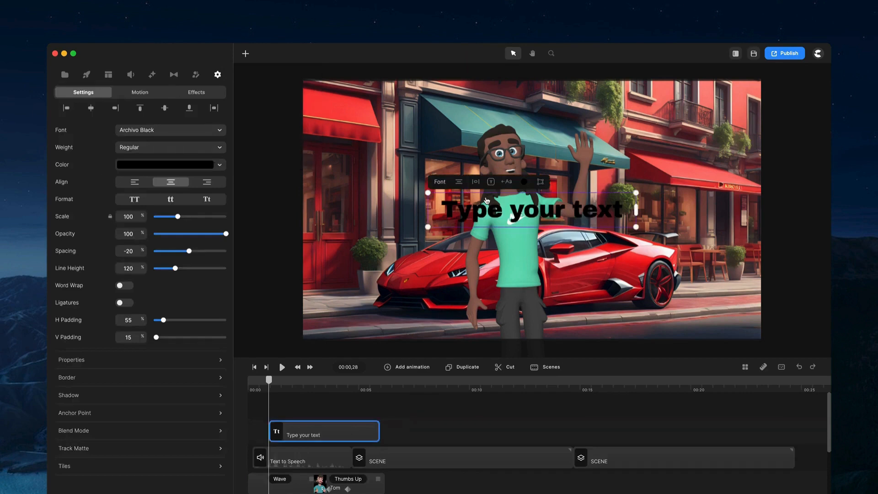
key(Delete)
Select the 3D character on the canvas and show the 3D Creator library
click(511, 218)
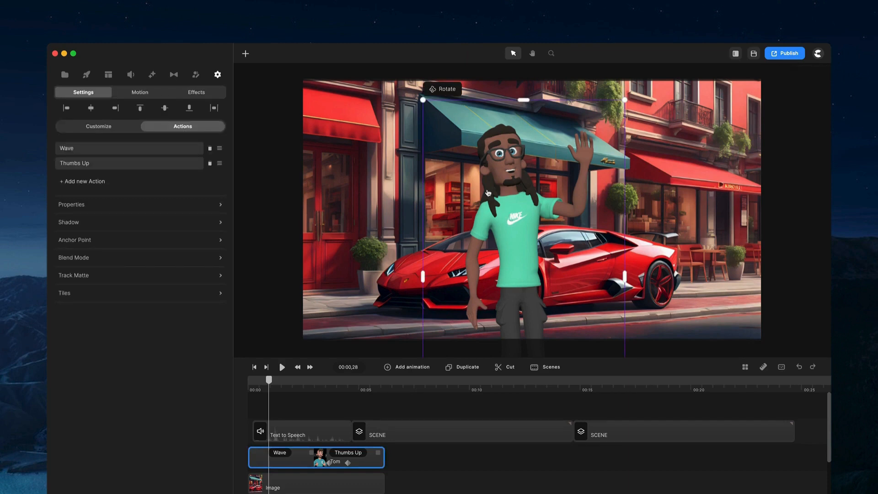
click(196, 74)
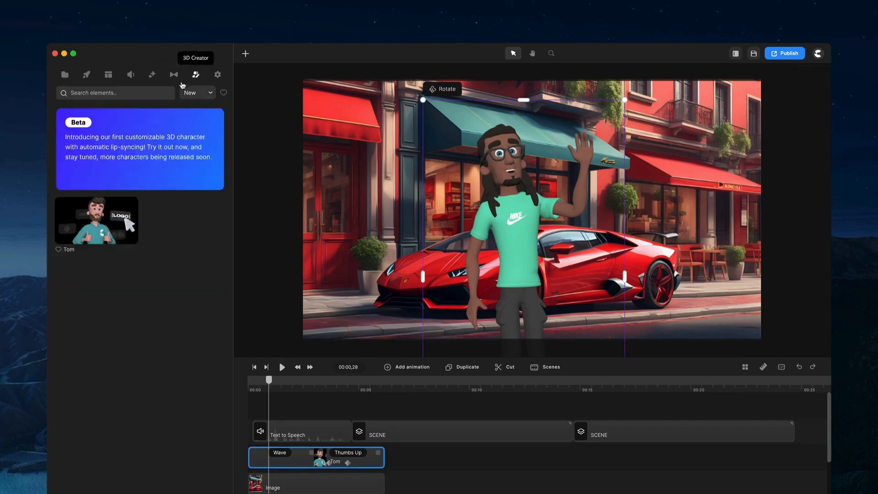